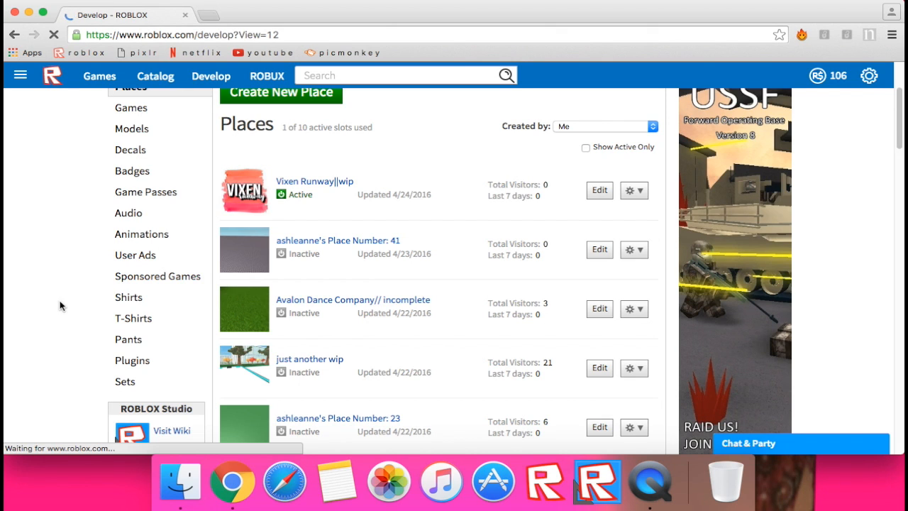
# - Open the downloadable pants template image from the Create Pants page
pyautogui.scroll(-3, 386, 330)
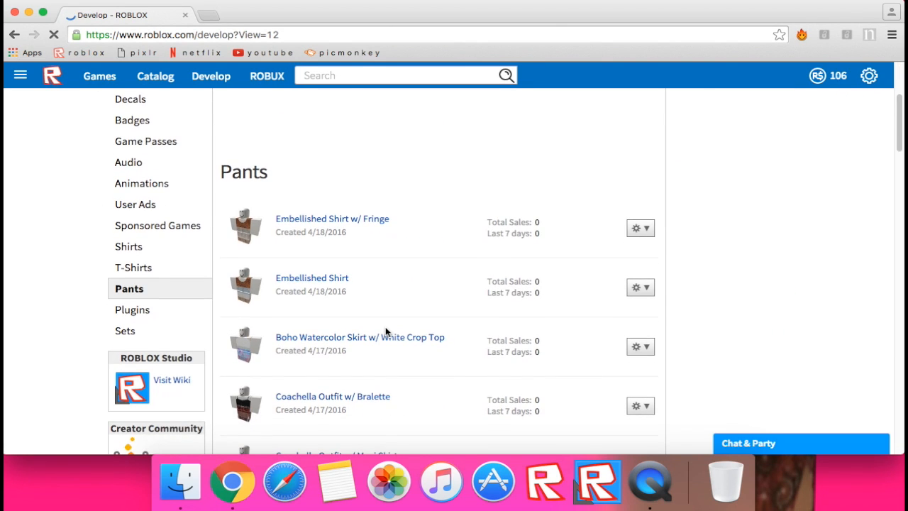
pyautogui.scroll(-1, 385, 331)
pyautogui.scroll(4, 385, 331)
pyautogui.scroll(-1, 165, 408)
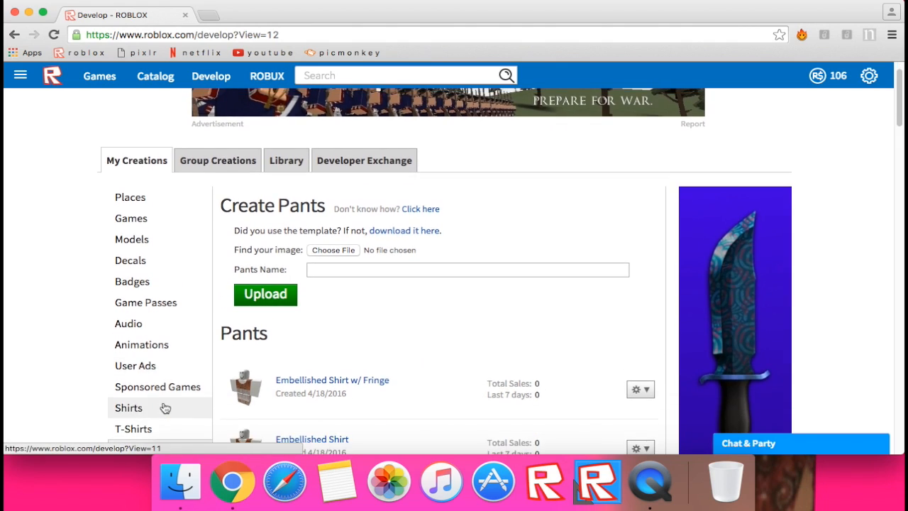
pyautogui.scroll(1, 165, 408)
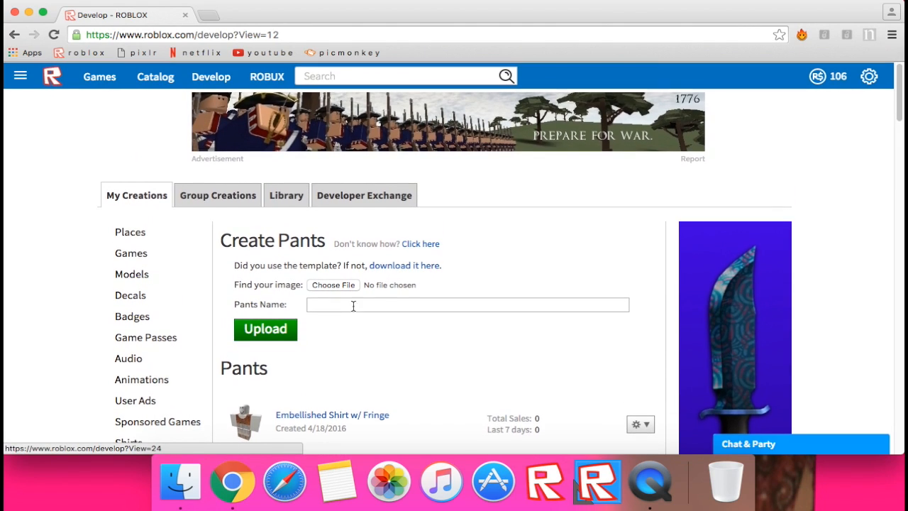
pyautogui.click(399, 268)
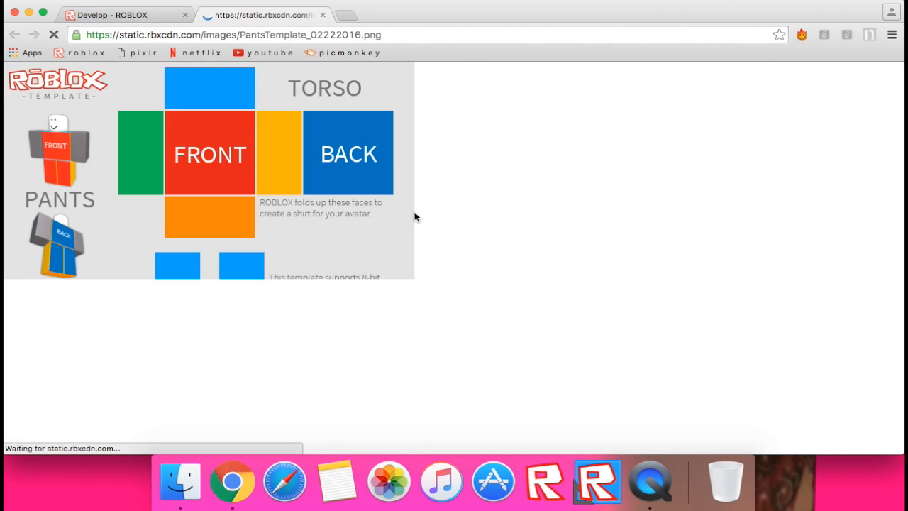
# - Save the pants template image to Downloads under the name "tutorial" as a PNG
pyautogui.rightClick(228, 196)
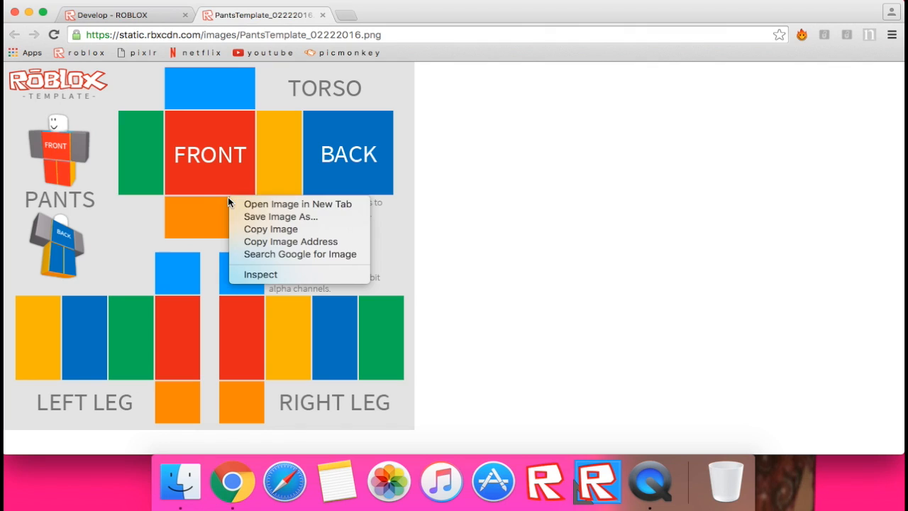
pyautogui.click(265, 217)
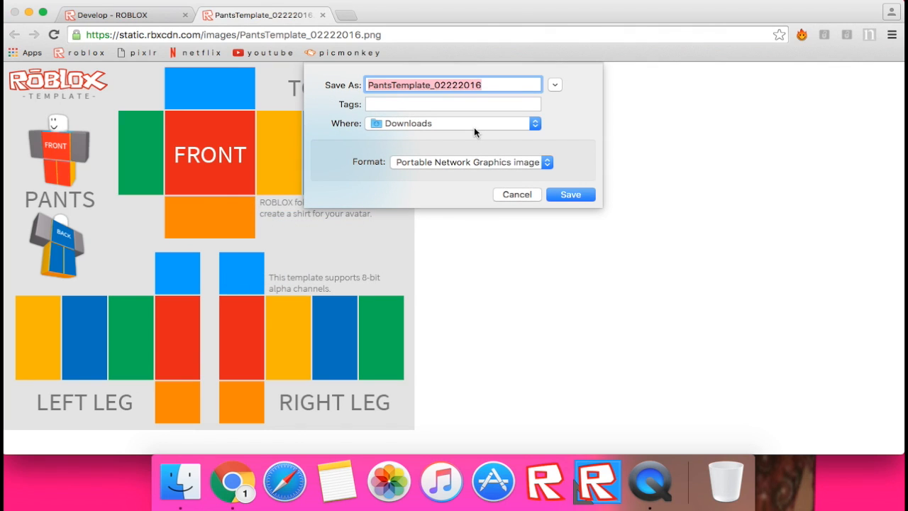
pyautogui.write('tutorial')
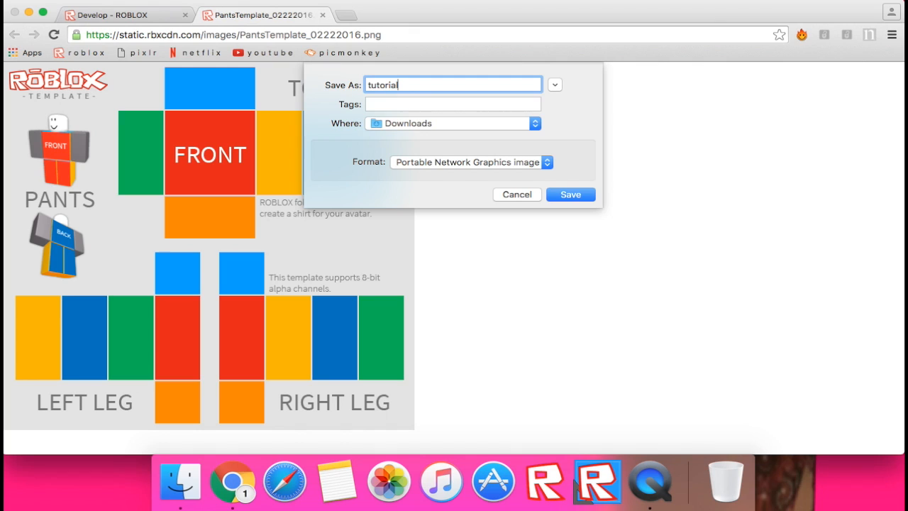
pyautogui.click(571, 194)
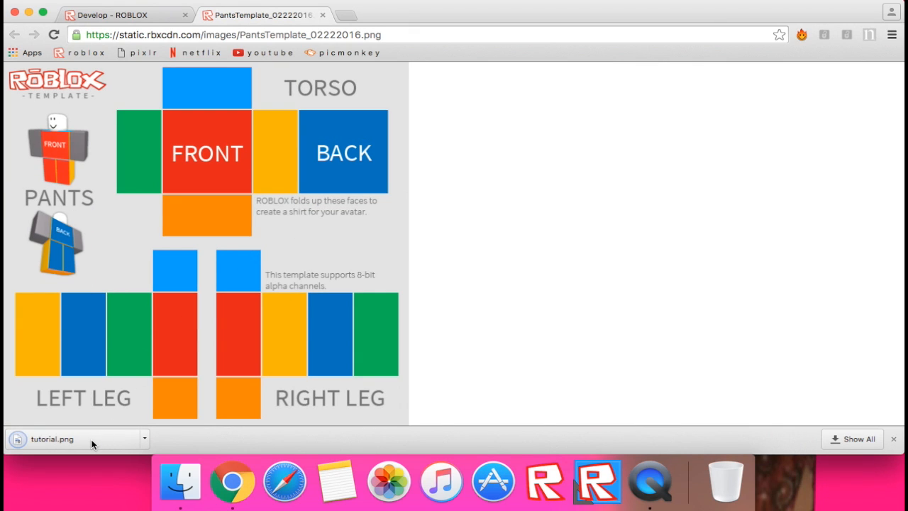
# - Close the template and Develop pages, keeping only a new blank tab
pyautogui.click(322, 15)
pyautogui.click(205, 18)
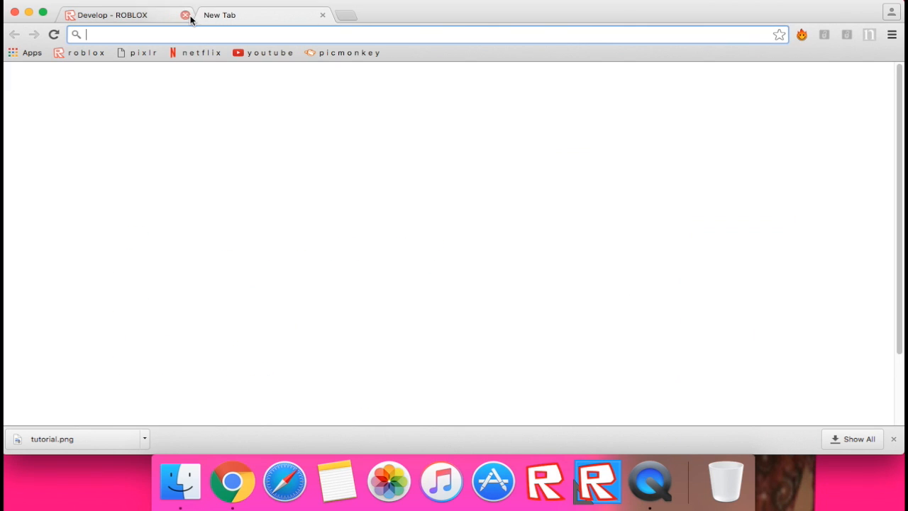
pyautogui.click(185, 15)
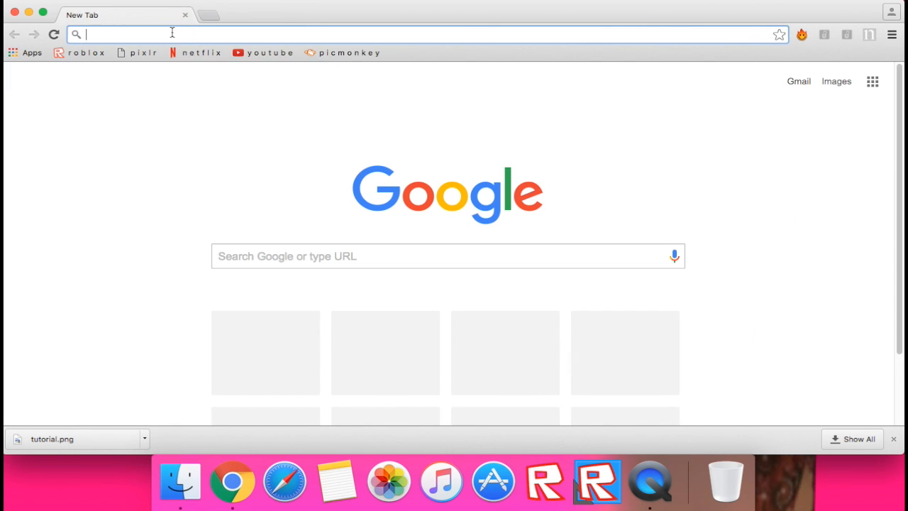
# - Search Google for "tumblr backgrounds" and show the image results
pyautogui.write('tumbr')
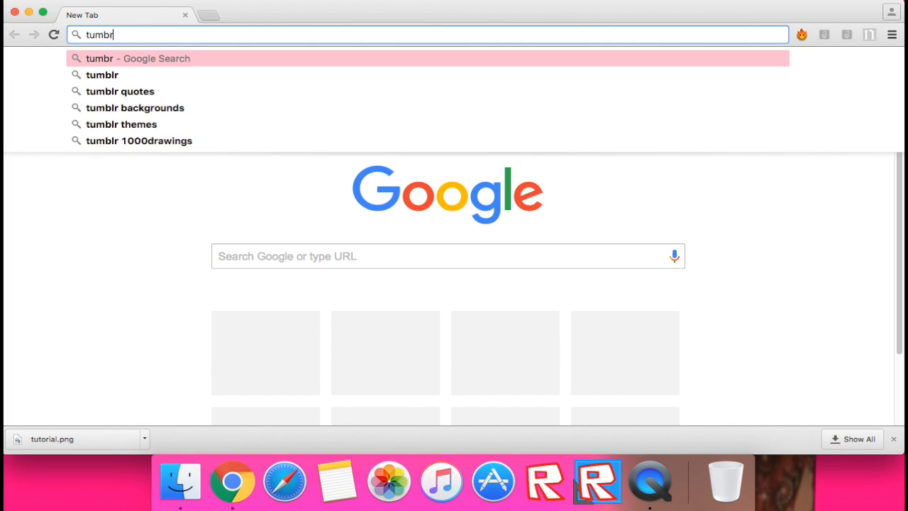
pyautogui.press('BackSpace')
pyautogui.write('lrb')
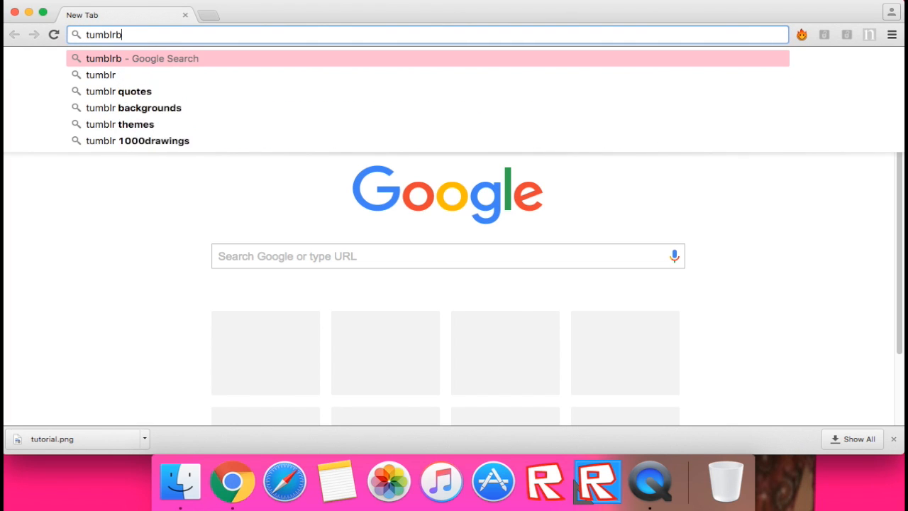
pyautogui.press('BackSpace')
pyautogui.write('ba')
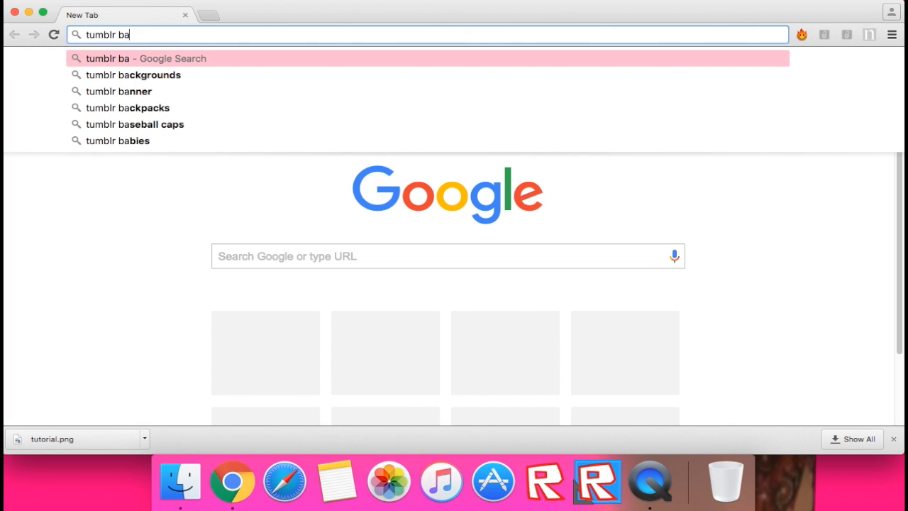
pyautogui.write('ckgrounds')
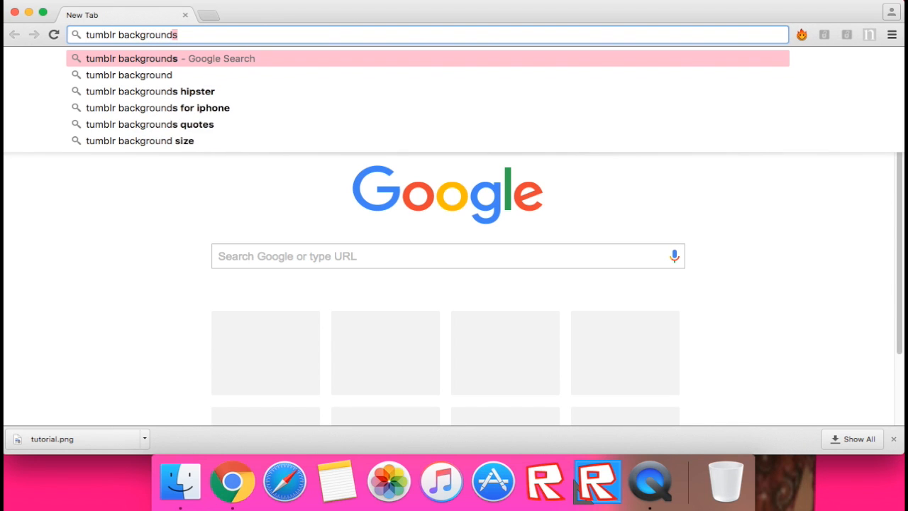
pyautogui.press('Return')
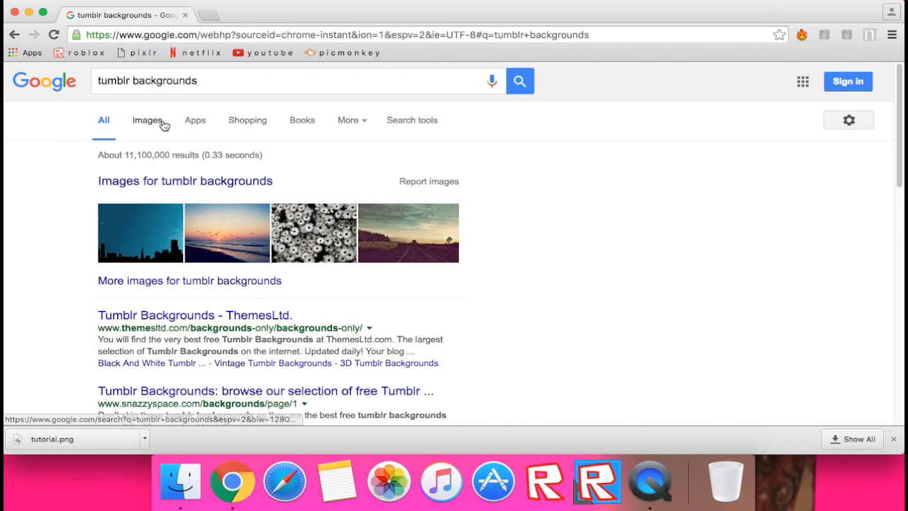
pyautogui.click(152, 122)
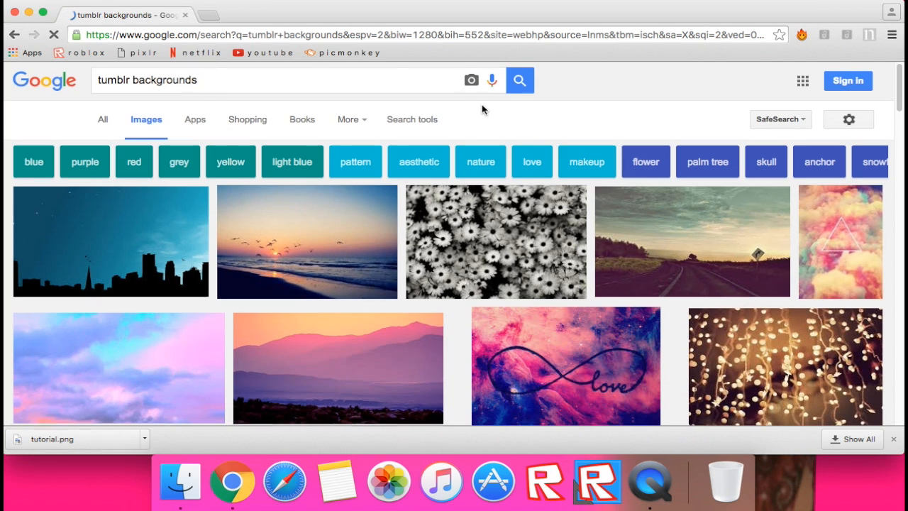
# - Find a background picture among the image results and save it as tutorialtemplatepic.jpg
pyautogui.scroll(-5, 597, 199)
pyautogui.scroll(1, 608, 218)
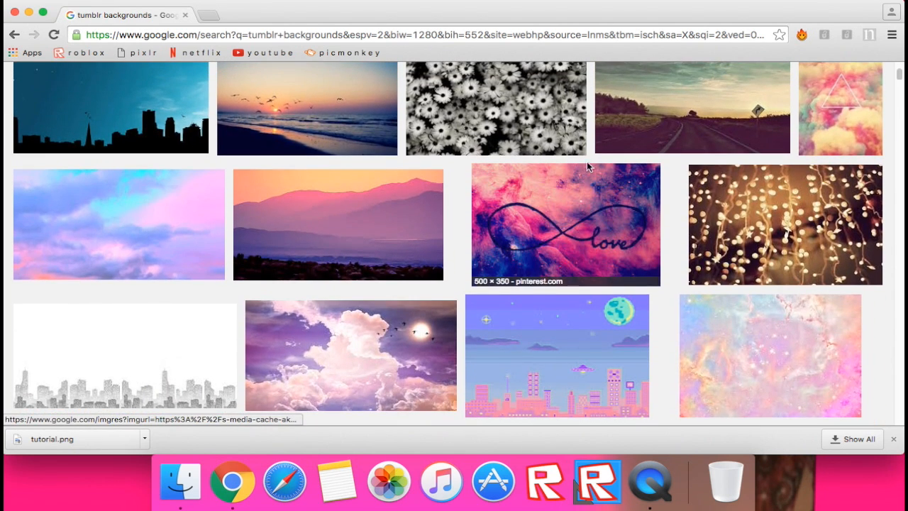
pyautogui.scroll(-6, 612, 198)
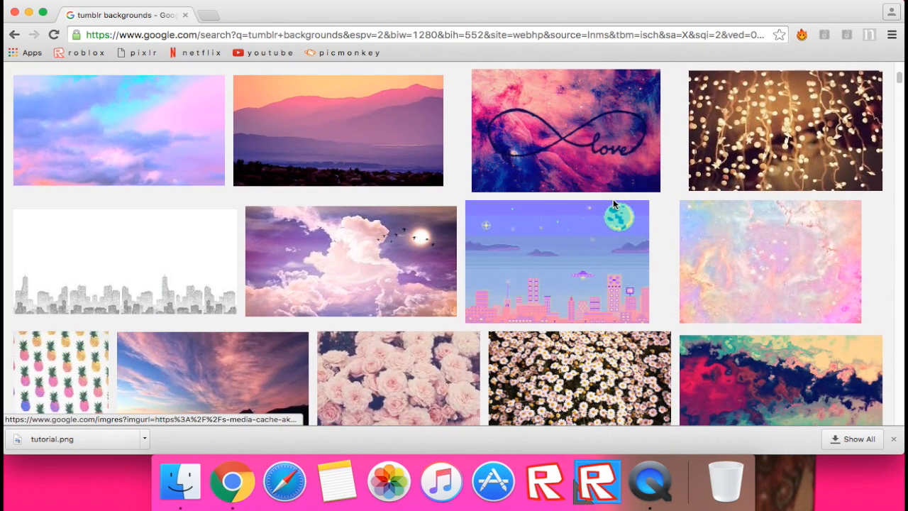
pyautogui.scroll(-5, 613, 202)
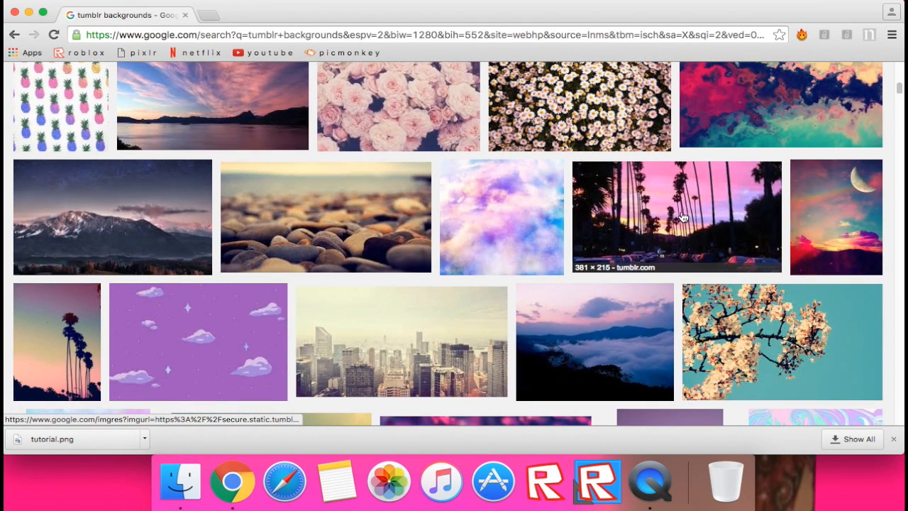
pyautogui.rightClick(683, 213)
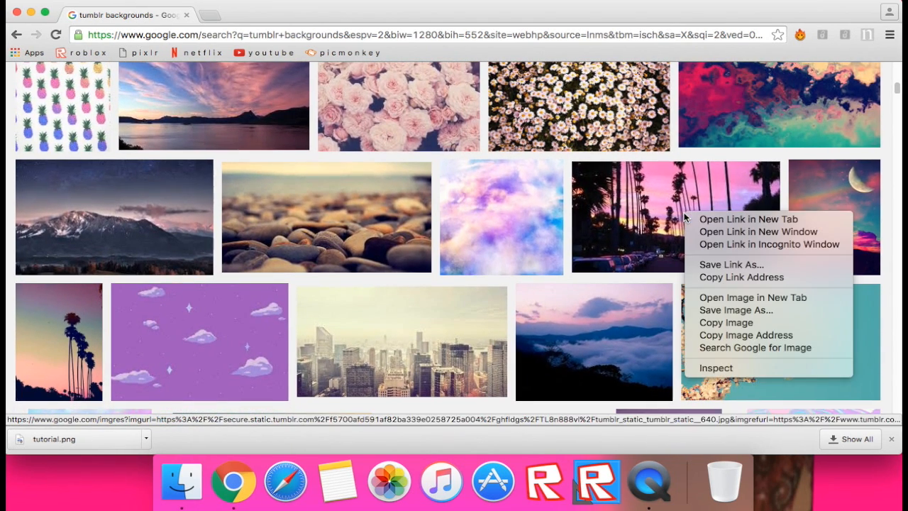
pyautogui.click(422, 147)
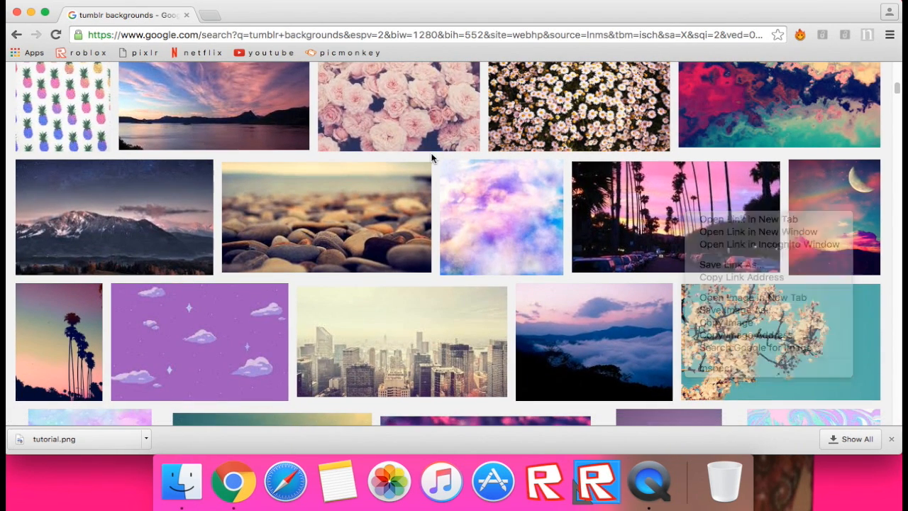
pyautogui.scroll(-10, 425, 152)
pyautogui.scroll(-10, 433, 159)
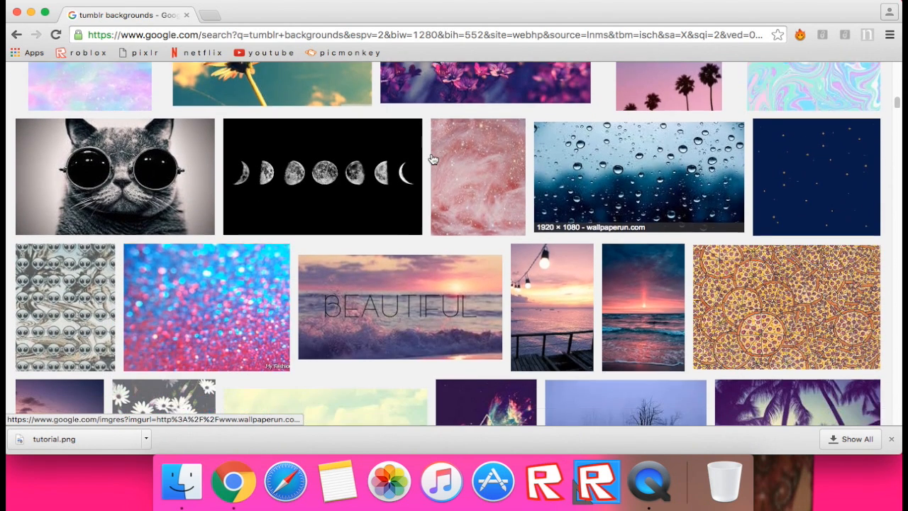
pyautogui.rightClick(57, 227)
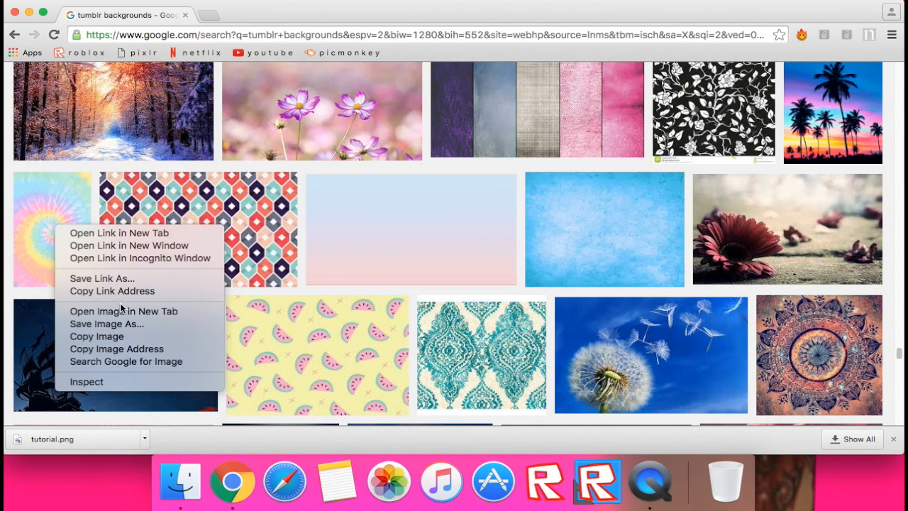
pyautogui.click(34, 261)
pyautogui.click(28, 235)
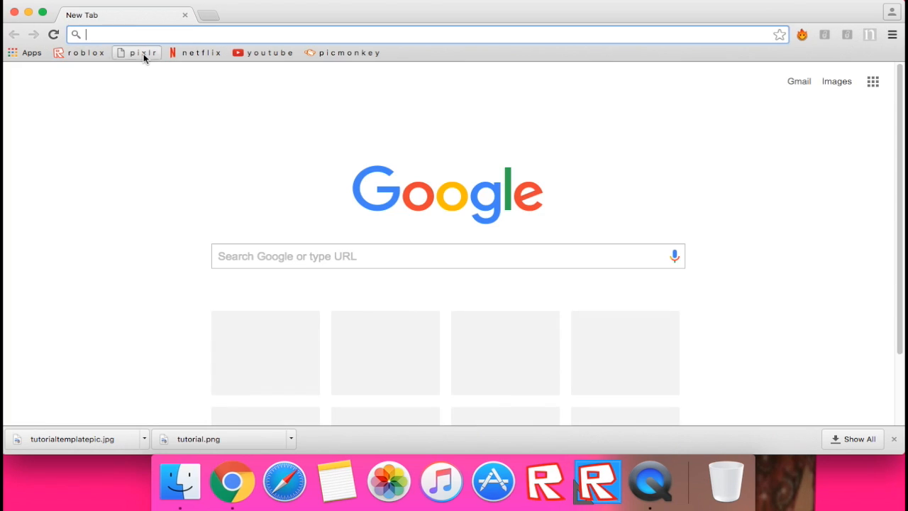
# - Switch to Pixlr Editor, start opening an image from the computer, and browse the Downloads folder for the saved template
pyautogui.click(143, 55)
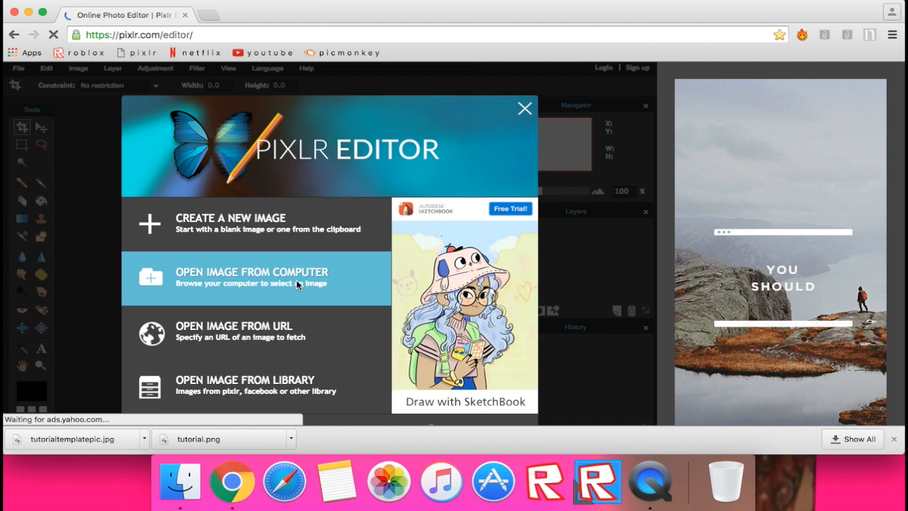
pyautogui.click(297, 283)
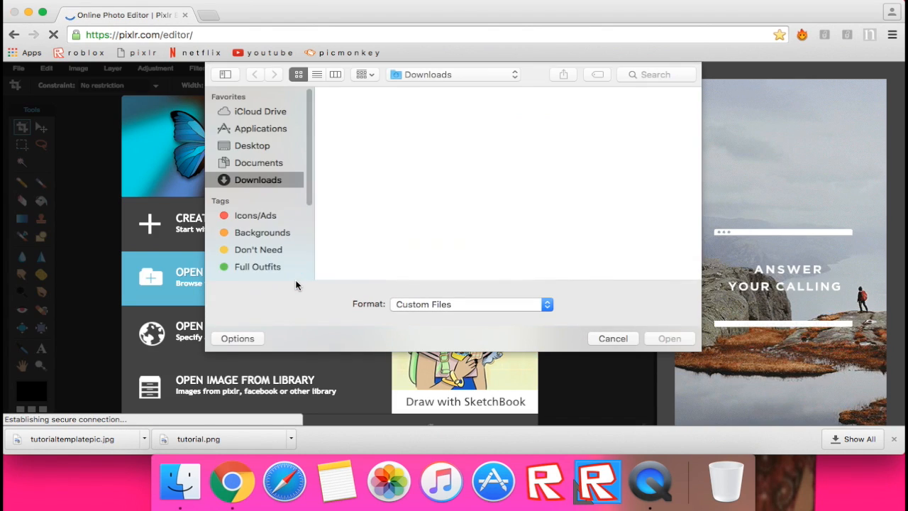
pyautogui.scroll(-2, 558, 220)
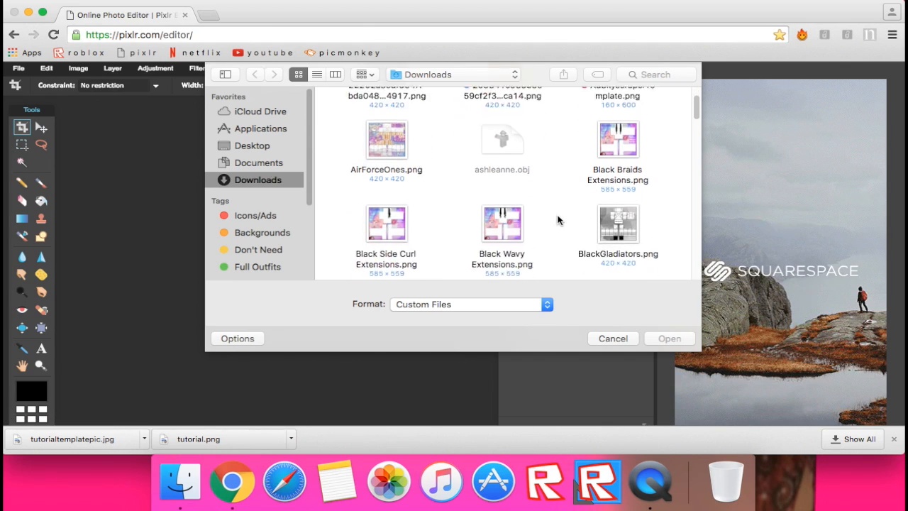
pyautogui.scroll(-10, 557, 220)
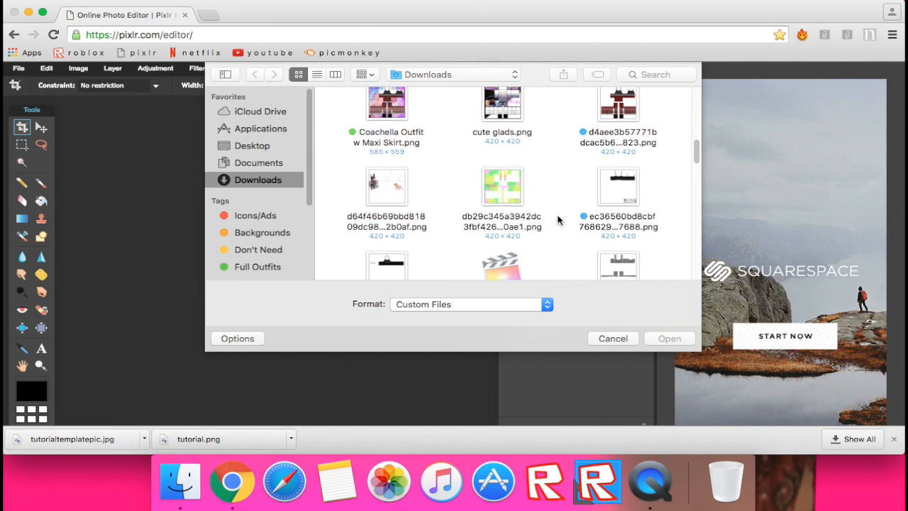
pyautogui.scroll(-10, 557, 220)
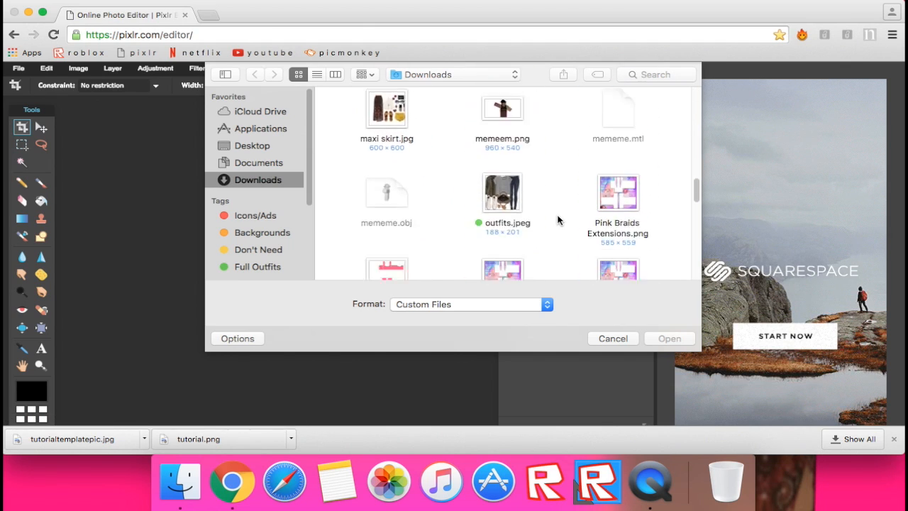
pyautogui.scroll(-10, 557, 220)
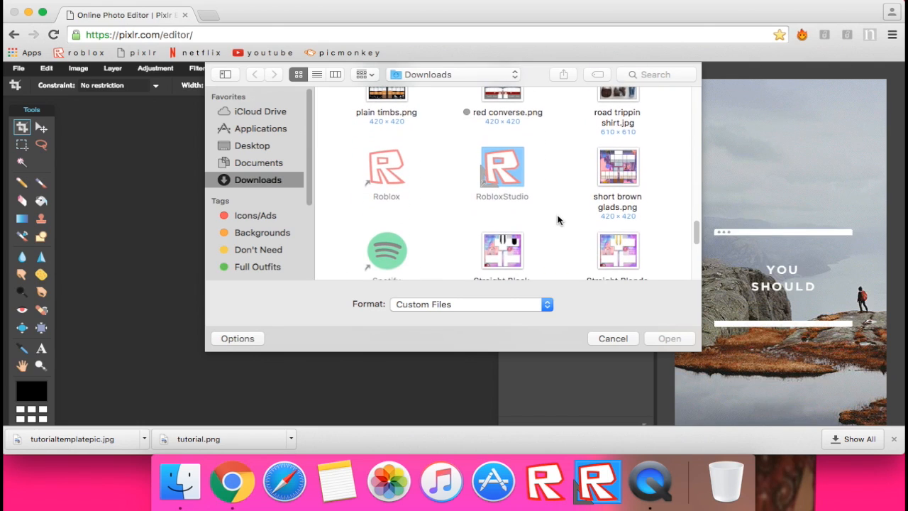
pyautogui.scroll(3, 557, 220)
pyautogui.scroll(-3, 557, 220)
pyautogui.scroll(5, 558, 220)
# - Try to find the saved images by searching for "tutorial", limiting the search to the Downloads folder
pyautogui.click(656, 74)
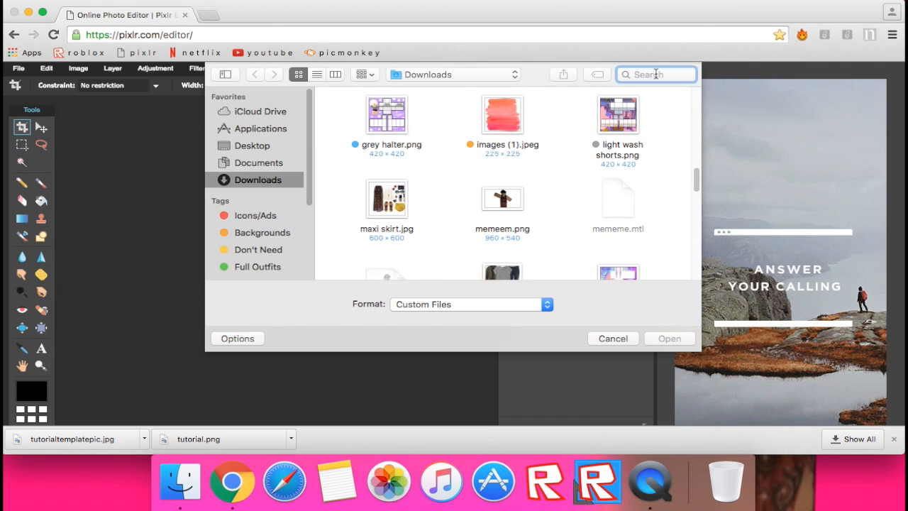
pyautogui.write('tut')
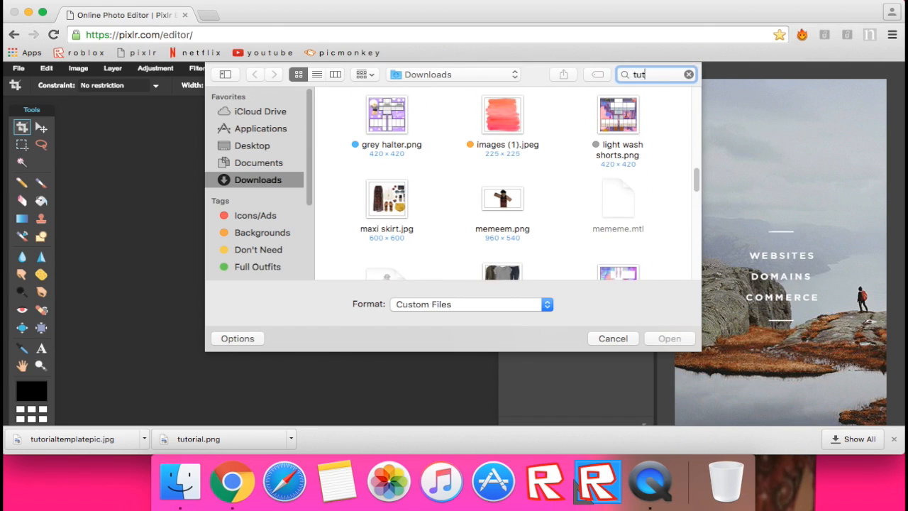
pyautogui.write('tor')
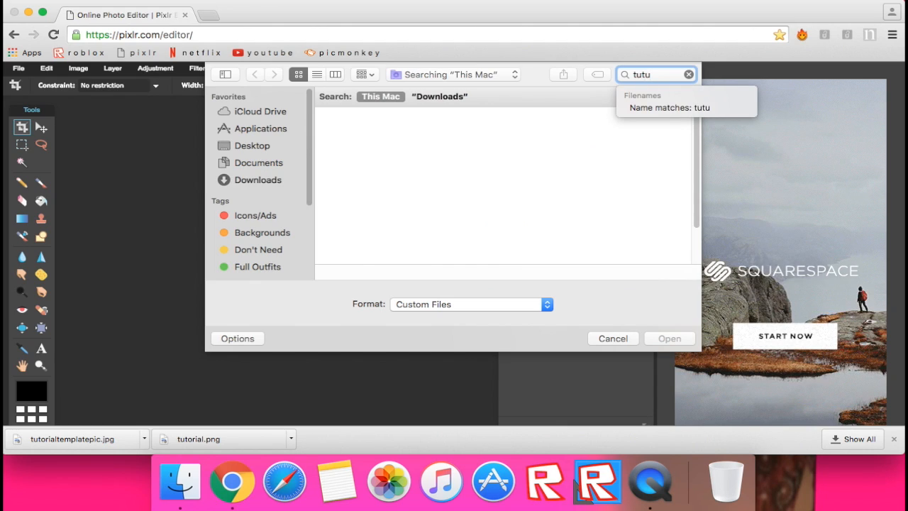
pyautogui.write('orial')
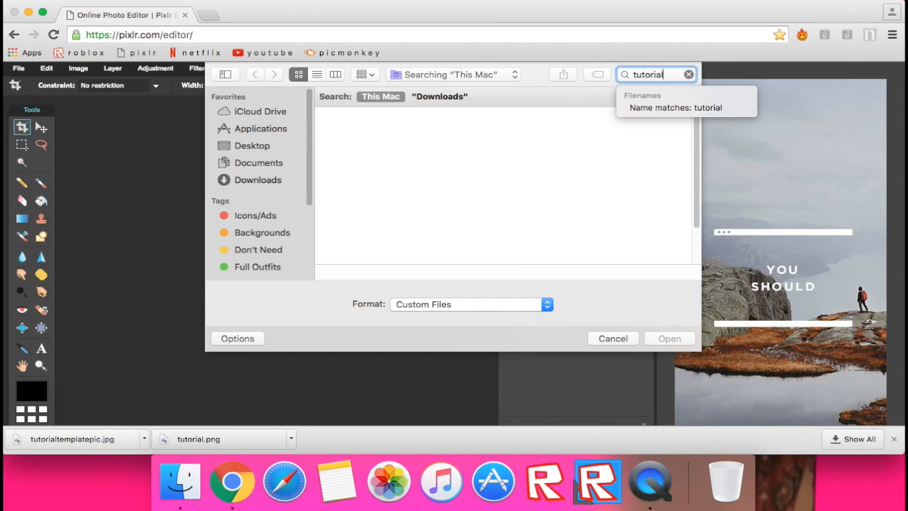
pyautogui.press('Return')
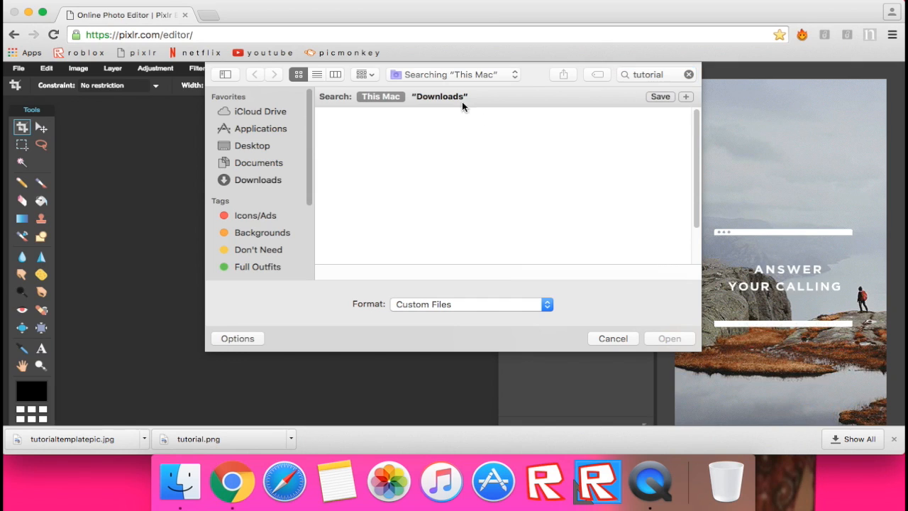
pyautogui.click(452, 96)
pyautogui.click(694, 78)
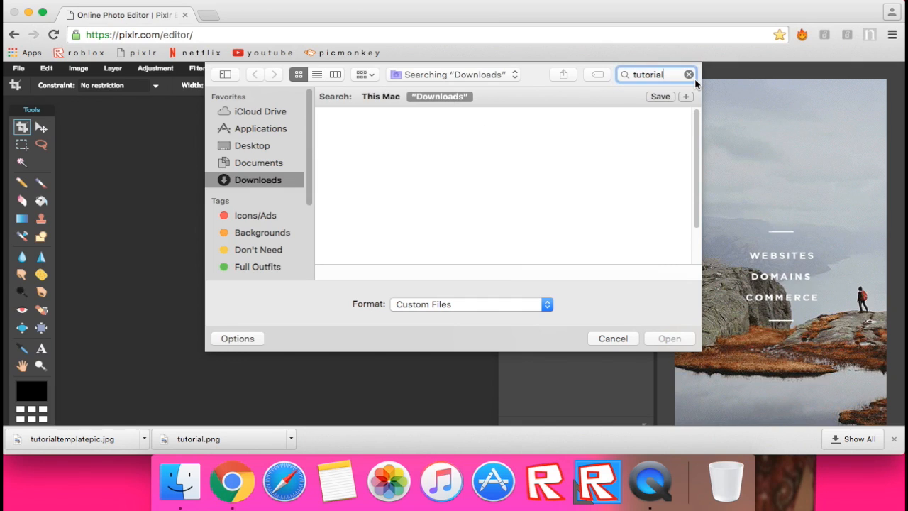
pyautogui.press('super+a')
pyautogui.click(573, 194)
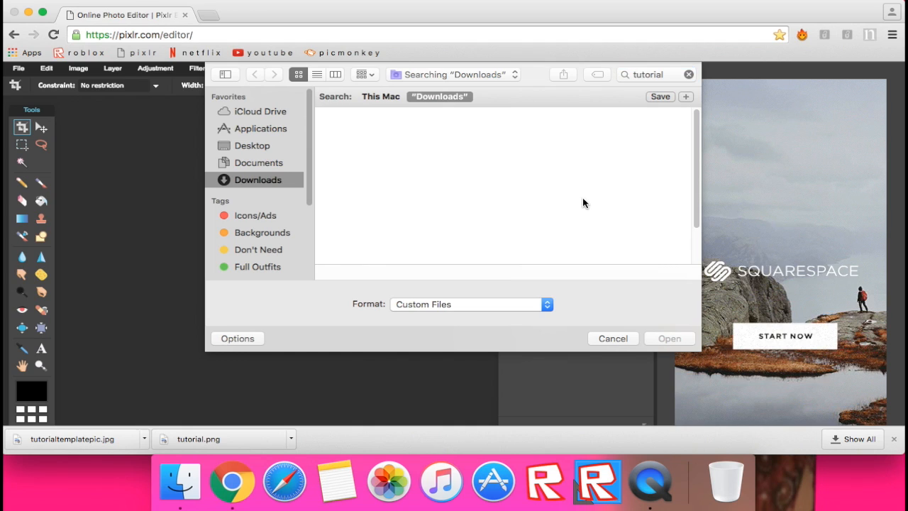
# - Open tutorialtemplatepic.jpg from the Downloads folder, and enlarge the image window and the browser window
pyautogui.click(270, 179)
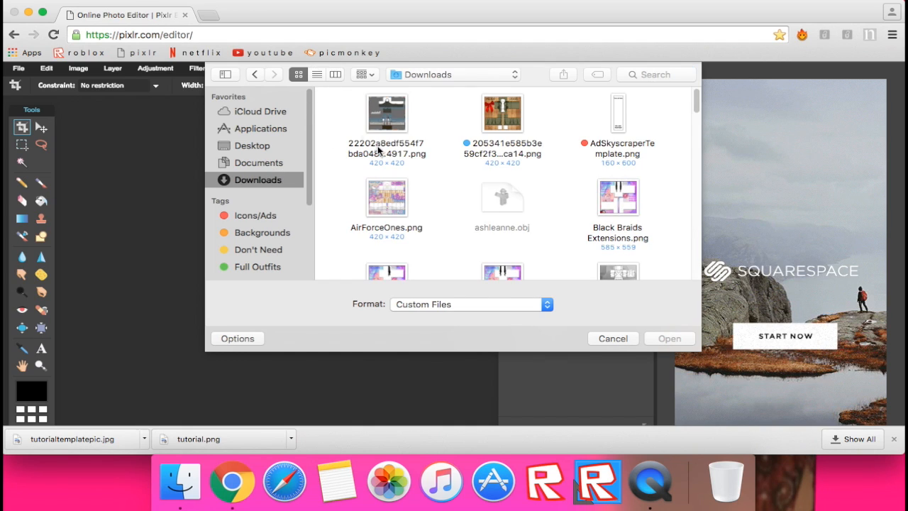
pyautogui.scroll(-10, 381, 149)
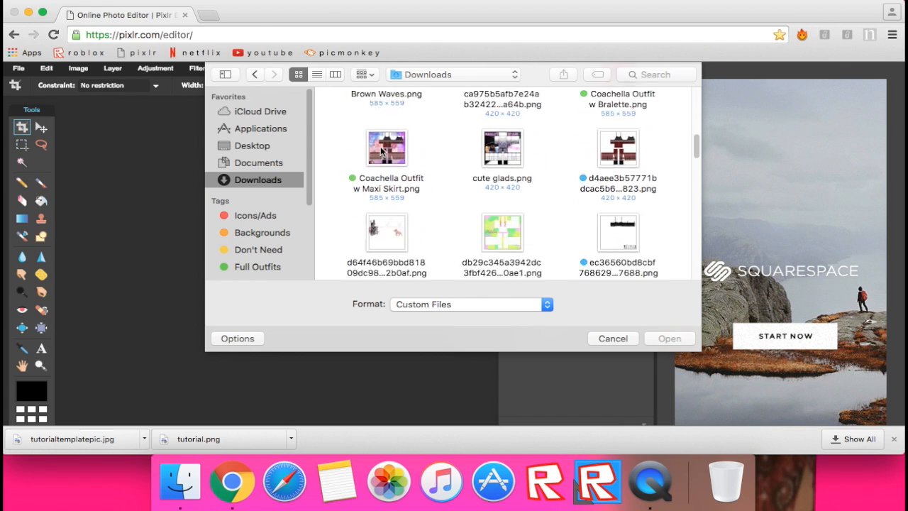
pyautogui.scroll(-10, 380, 149)
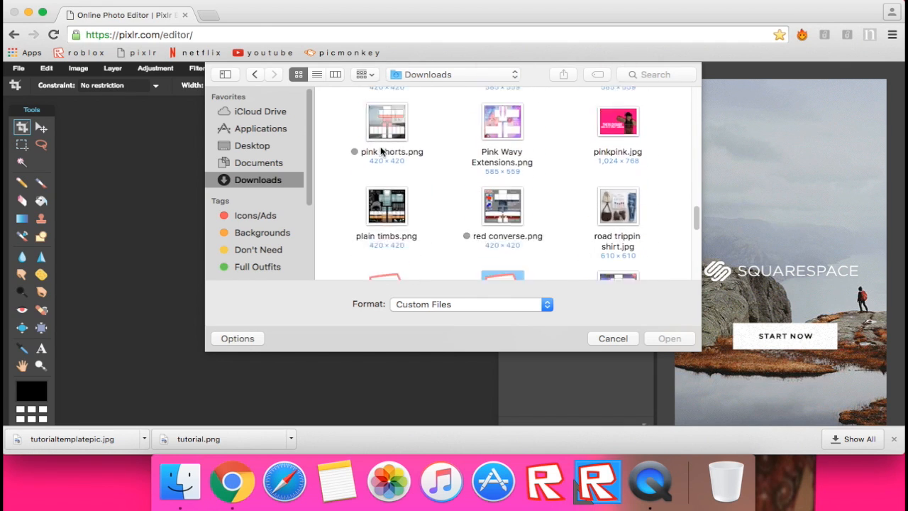
pyautogui.scroll(-10, 380, 151)
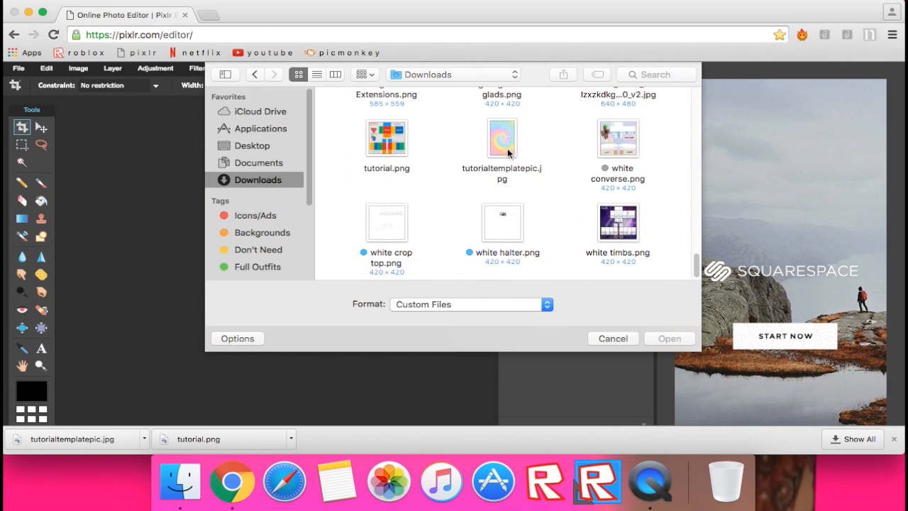
pyautogui.click(508, 153)
pyautogui.click(661, 342)
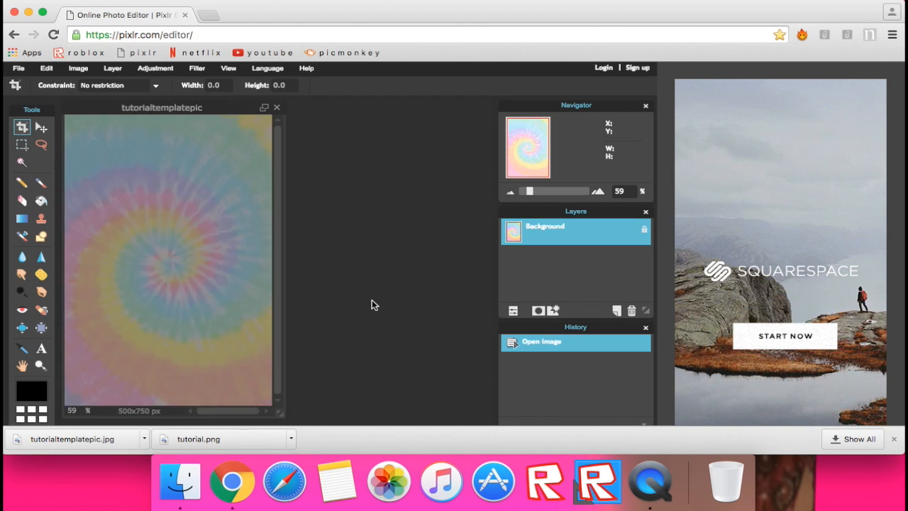
pyautogui.moveTo(280, 412); pyautogui.dragTo(479, 415)
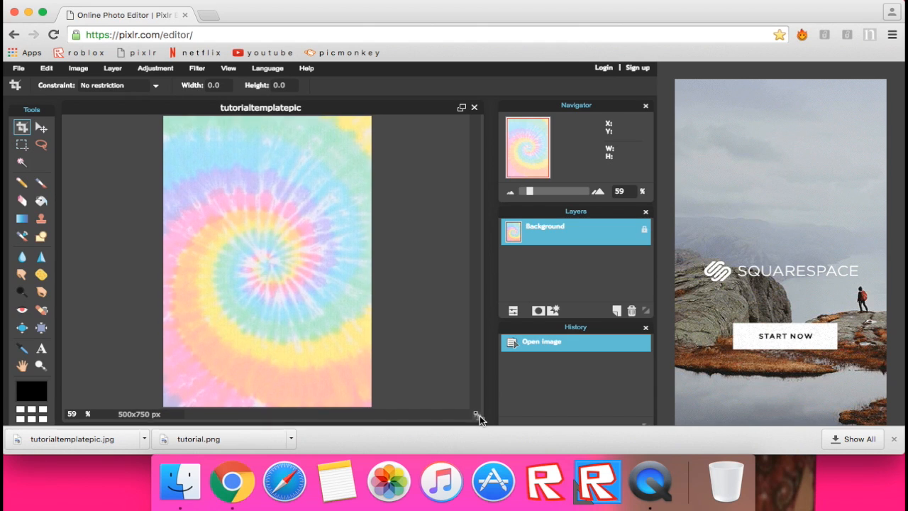
pyautogui.click(43, 12)
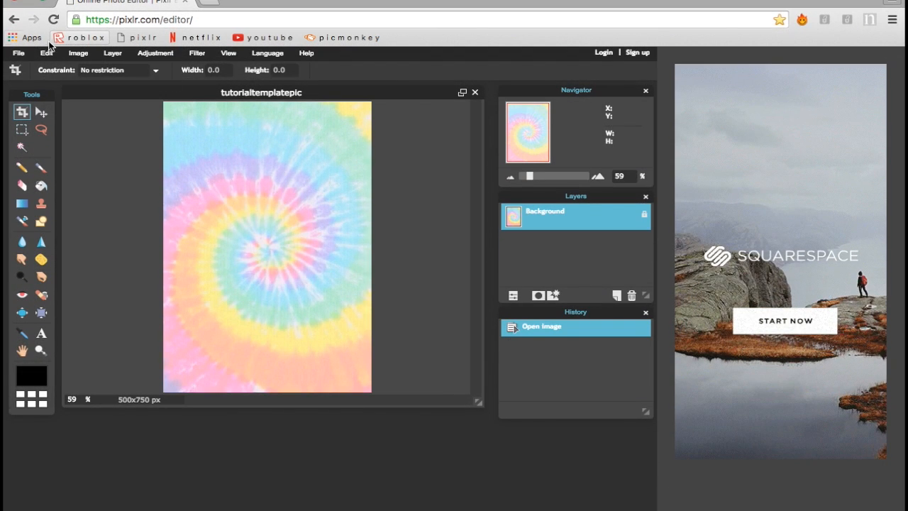
# - Resize the image to 585 by 559 pixels without constraining proportions, and fit and reposition its window in the workspace
pyautogui.click(73, 54)
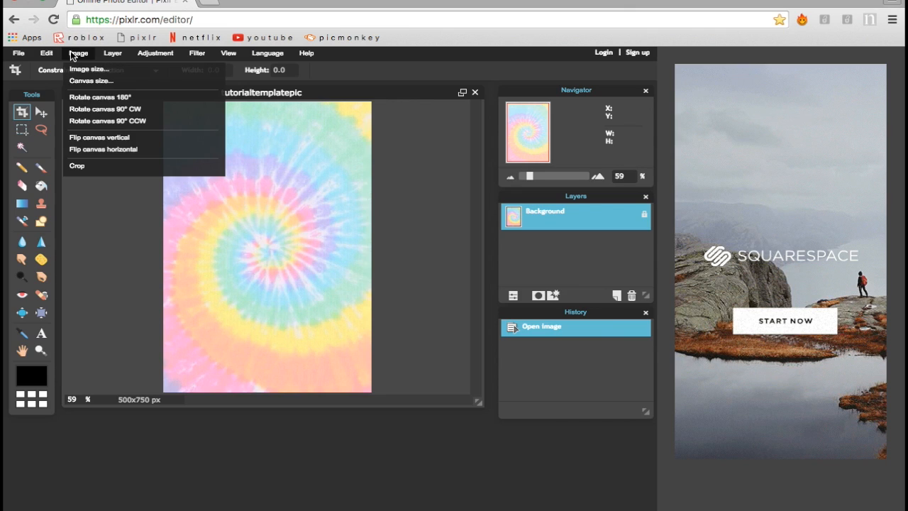
pyautogui.click(79, 70)
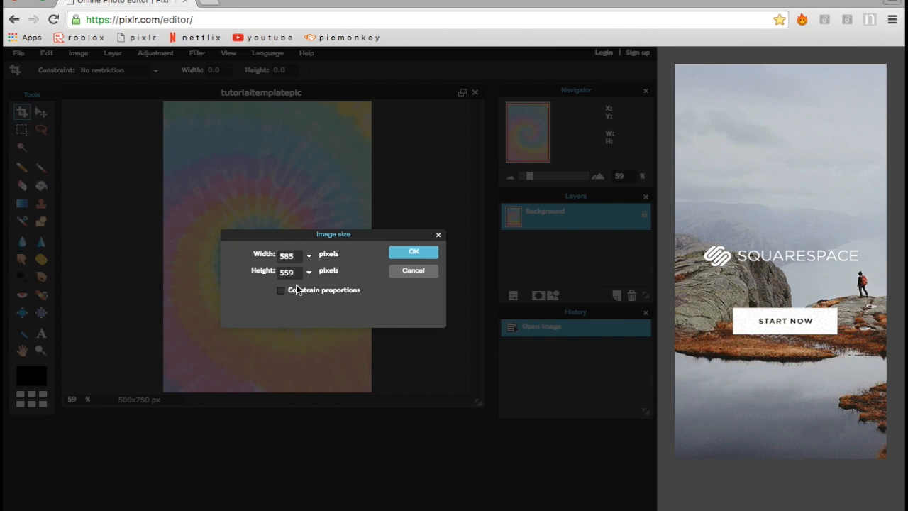
pyautogui.click(411, 253)
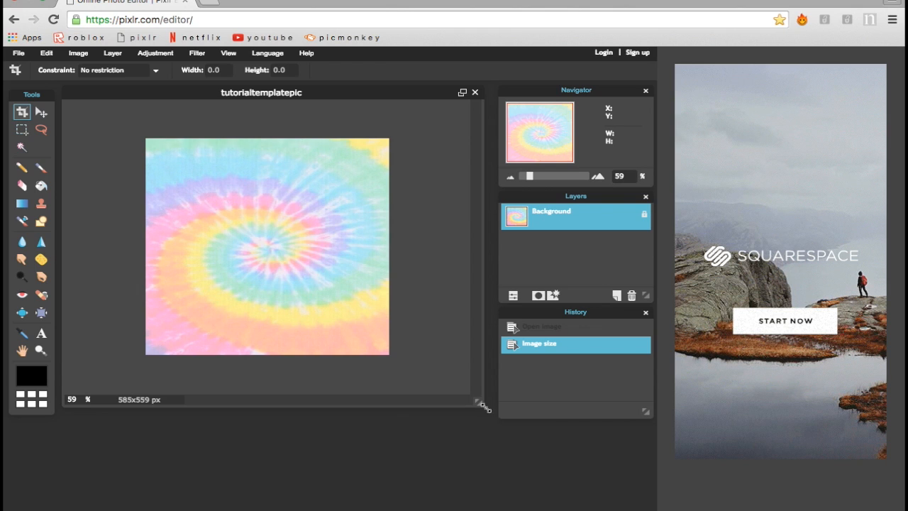
pyautogui.moveTo(484, 407); pyautogui.dragTo(341, 337)
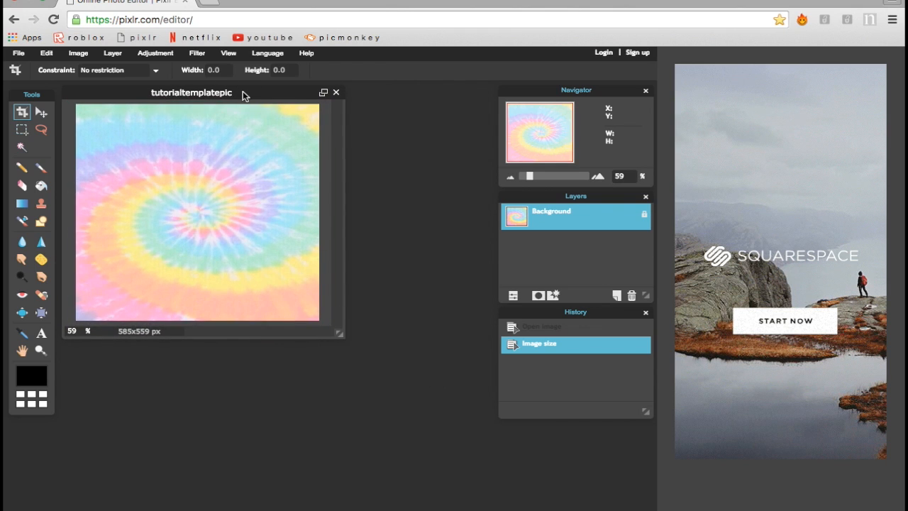
pyautogui.moveTo(243, 95); pyautogui.dragTo(324, 115)
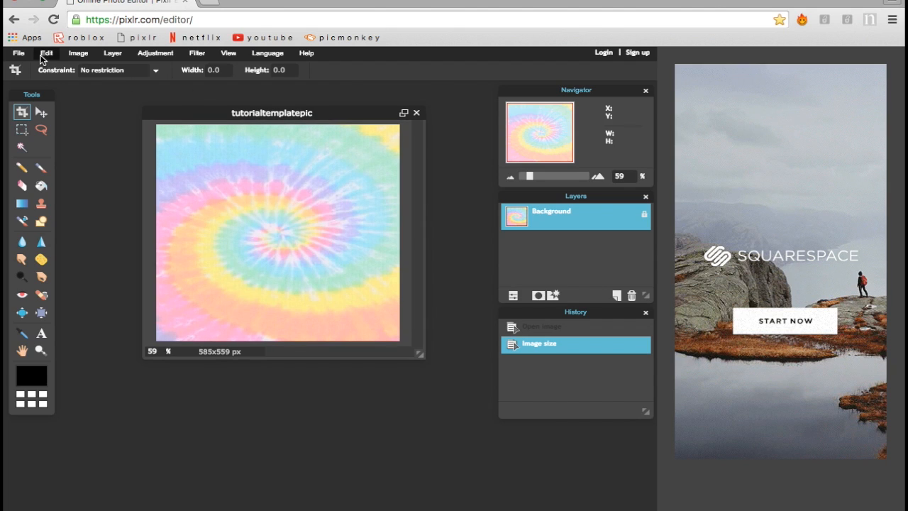
# - Add tutorial.png from the Downloads folder as a layer above the tie-dye background, and slightly enlarge the image window
pyautogui.click(114, 54)
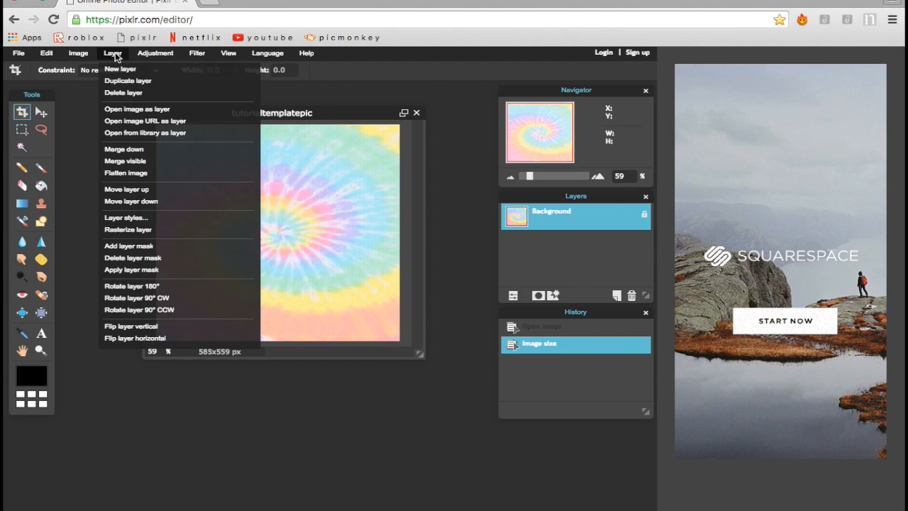
pyautogui.click(114, 54)
pyautogui.click(114, 54)
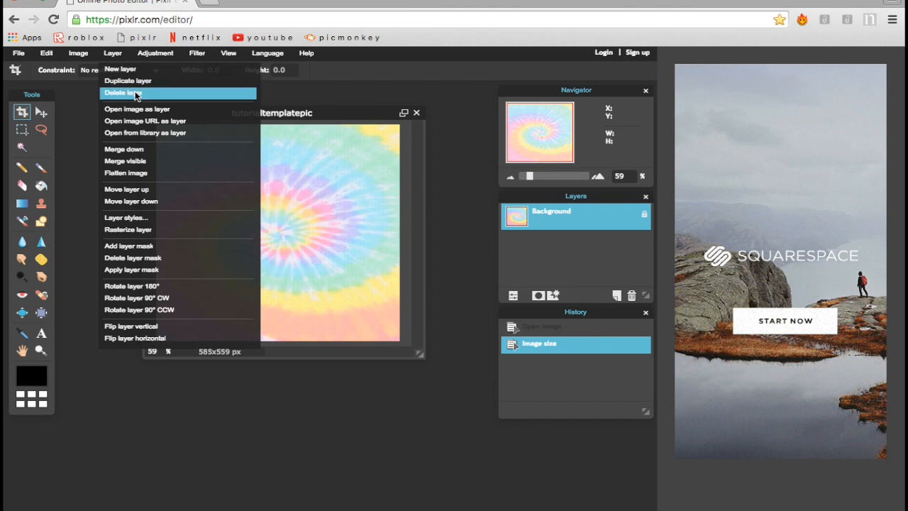
pyautogui.click(146, 110)
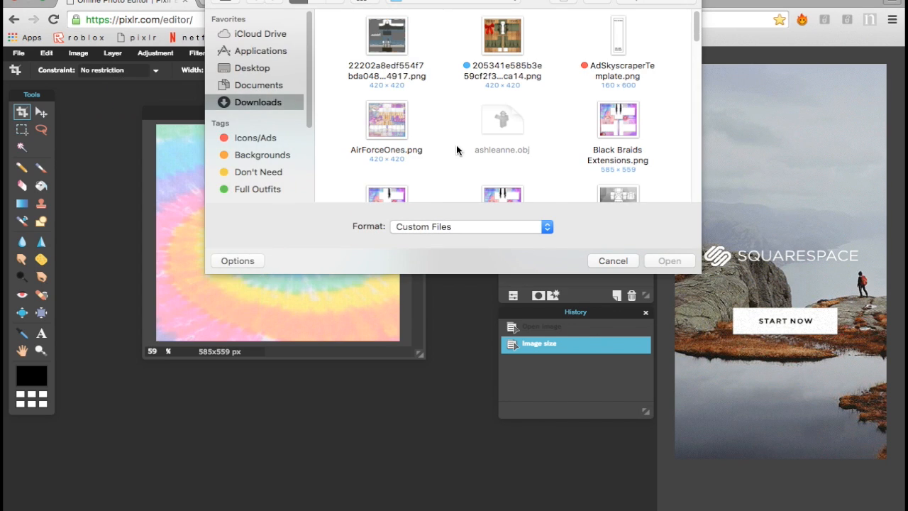
pyautogui.scroll(-8, 459, 149)
pyautogui.scroll(-15, 457, 149)
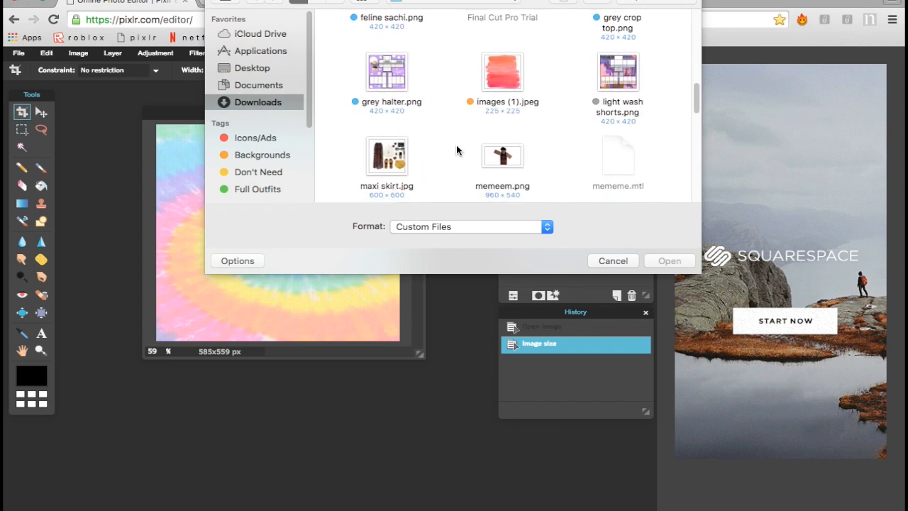
pyautogui.scroll(-10, 456, 150)
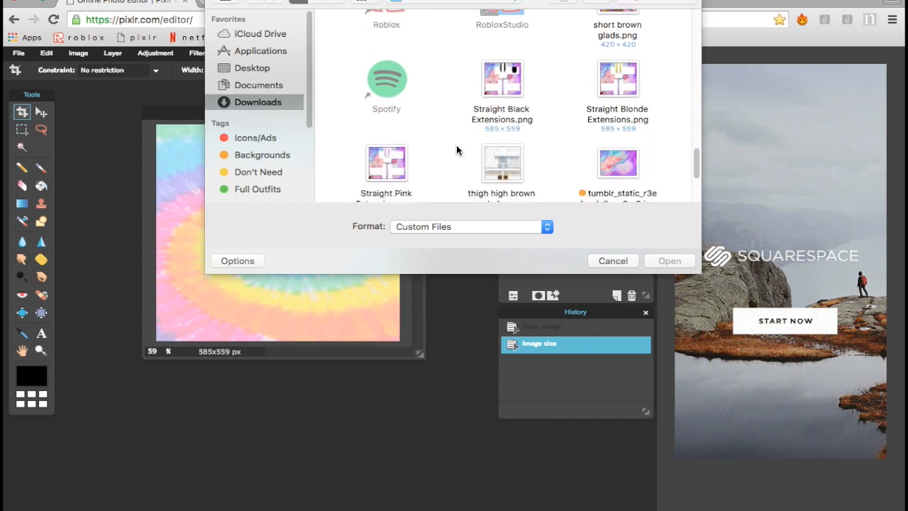
pyautogui.click(384, 121)
pyautogui.click(669, 260)
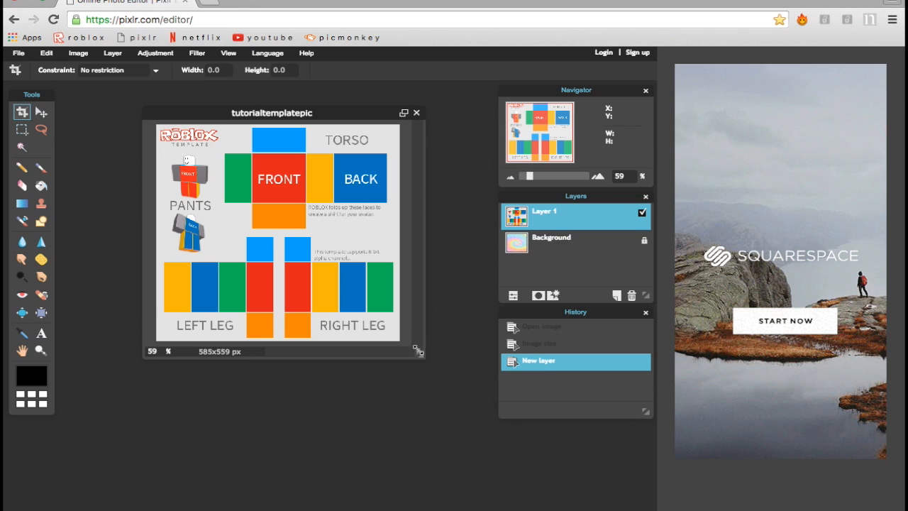
pyautogui.moveTo(420, 353); pyautogui.dragTo(435, 378)
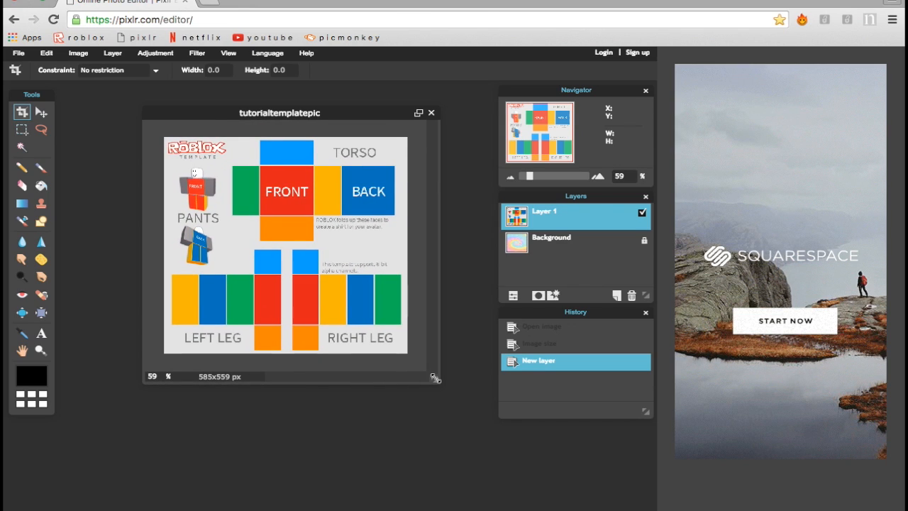
# - Unlock the background layer and clear a rectangular selection of about 105 by 75 pixels from it, within the torso's FRONT square
pyautogui.click(647, 245)
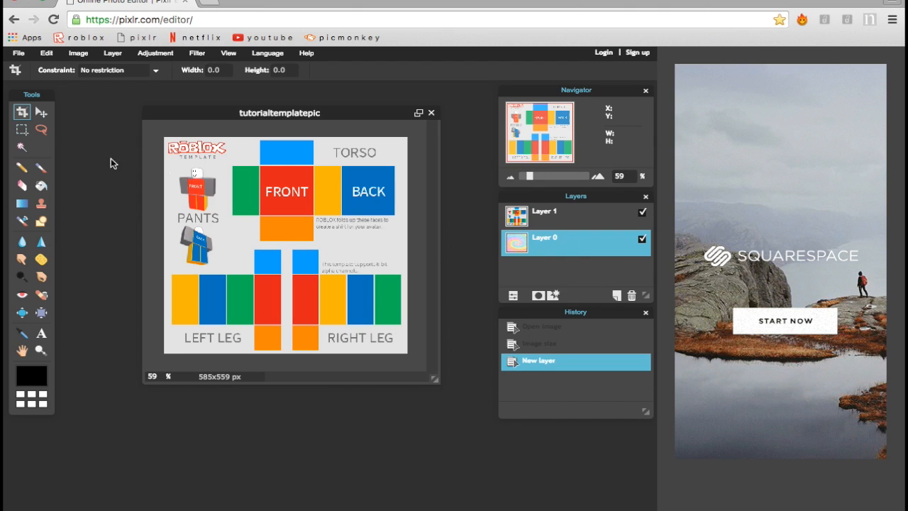
pyautogui.click(27, 133)
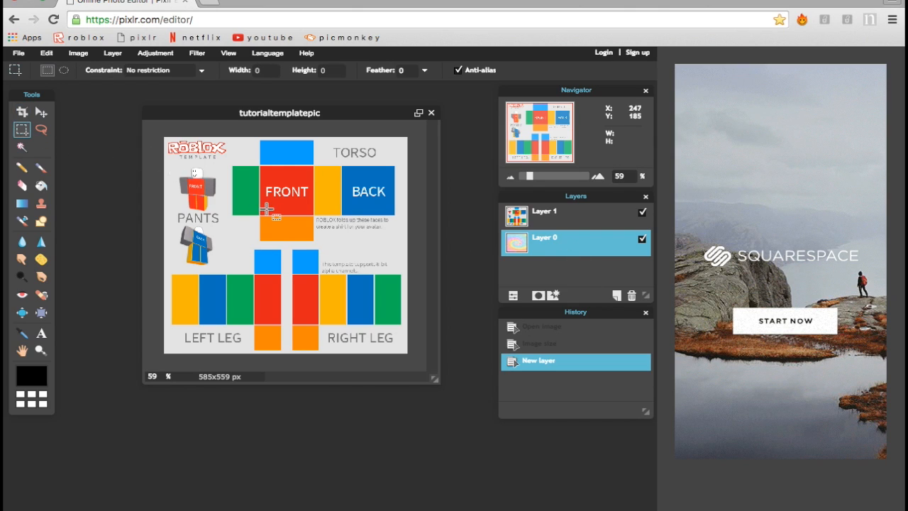
pyautogui.moveTo(266, 209); pyautogui.dragTo(309, 224)
pyautogui.click(278, 201)
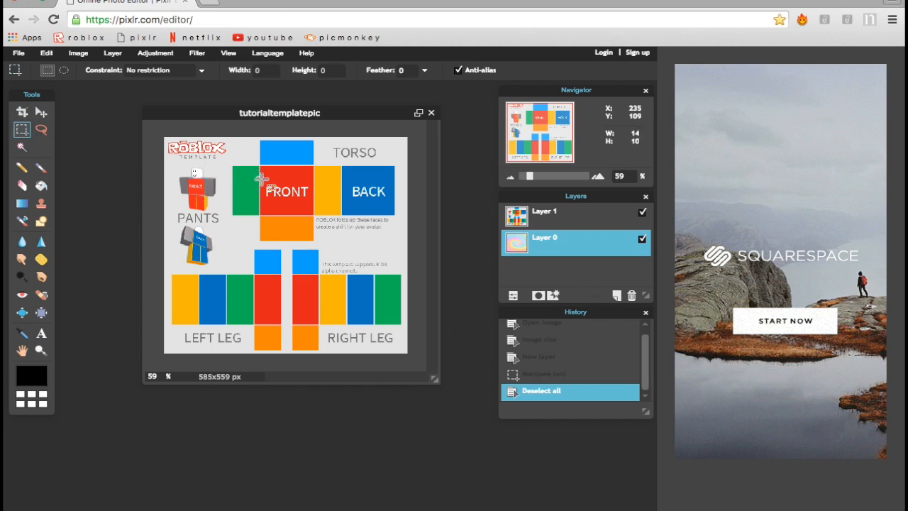
pyautogui.moveTo(260, 177); pyautogui.dragTo(295, 199)
pyautogui.press('Delete')
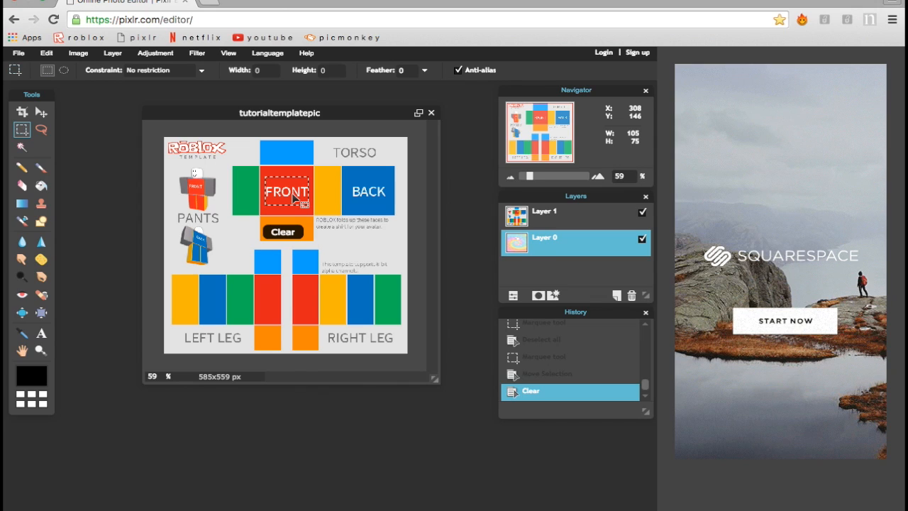
pyautogui.press('Delete')
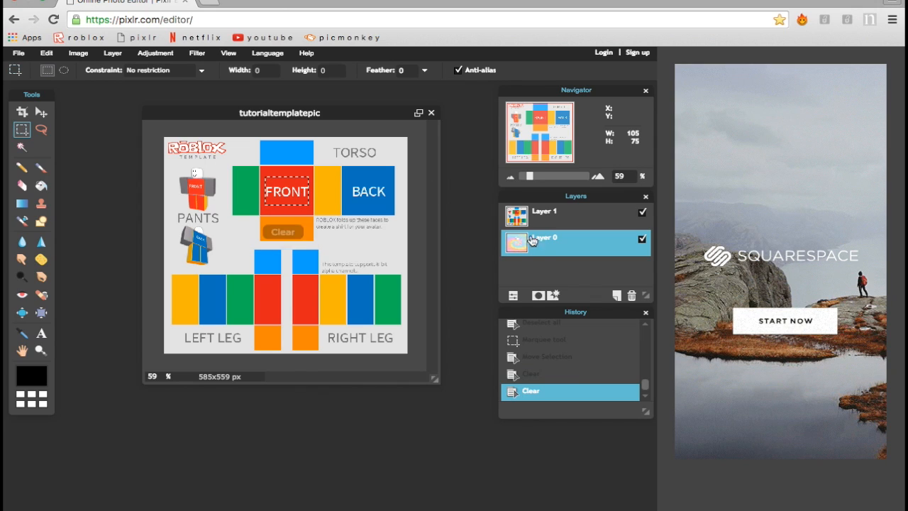
# - Clear the selected FRONT area from the template layer, and move the selection onto the BACK square to clear it there too
pyautogui.click(543, 222)
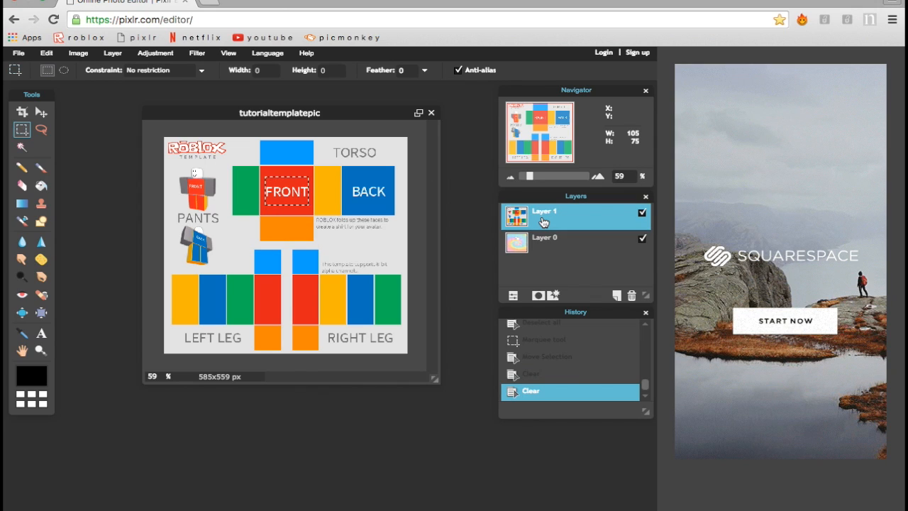
pyautogui.press('Delete')
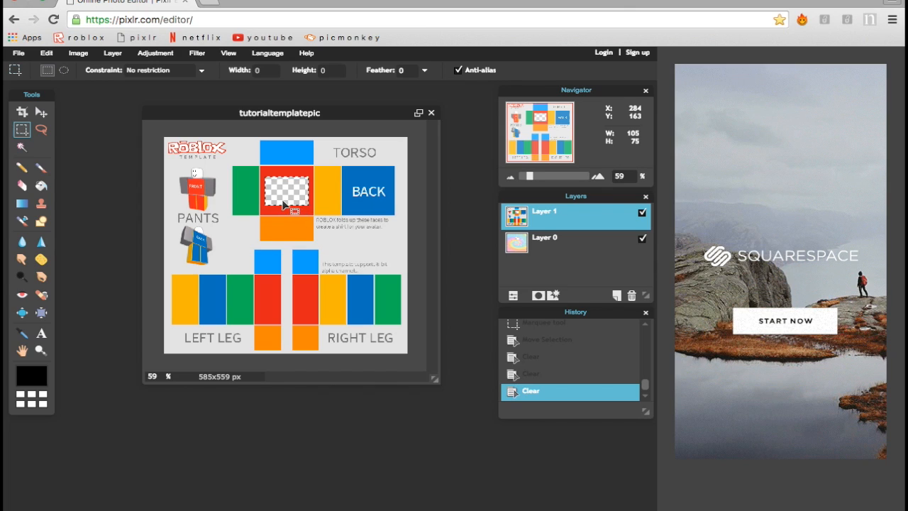
pyautogui.moveTo(365, 204); pyautogui.dragTo(365, 201)
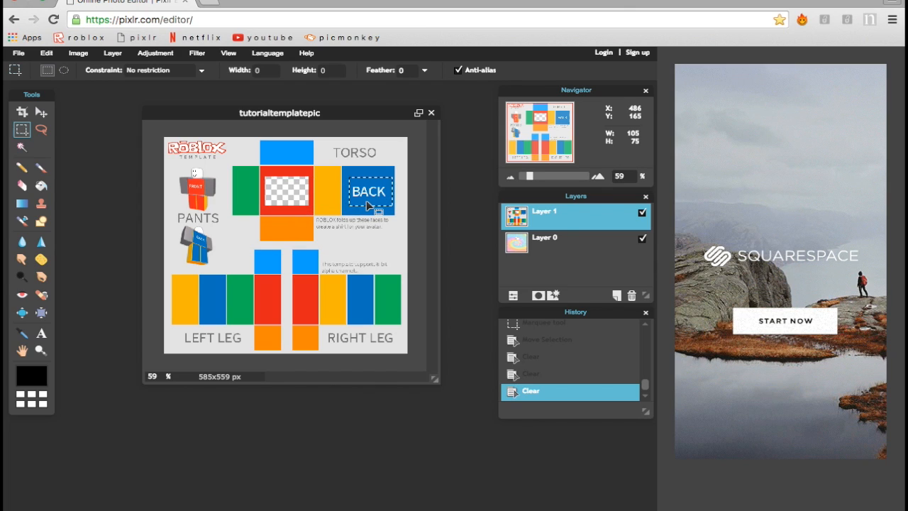
pyautogui.press('Delete')
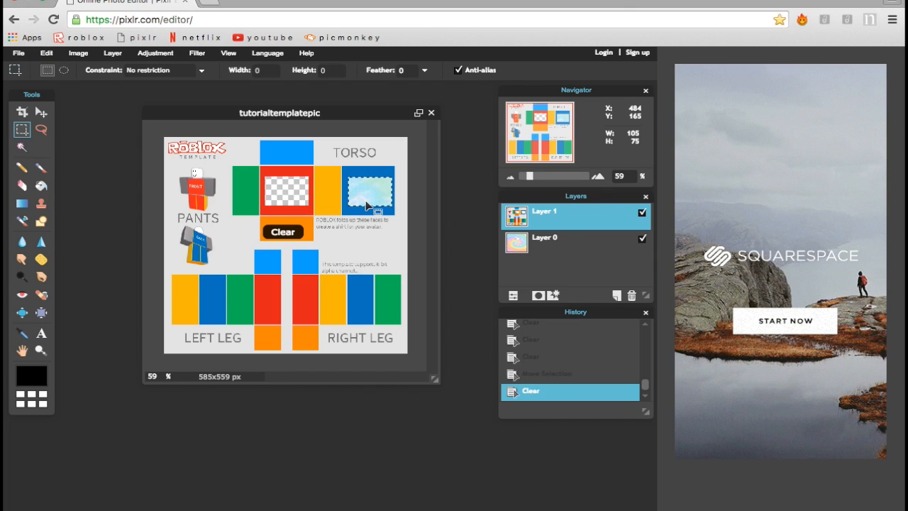
# - Clear the selected rectangle inside the torso's BACK square from both the template layer and the tie-dye layer
pyautogui.press('Delete')
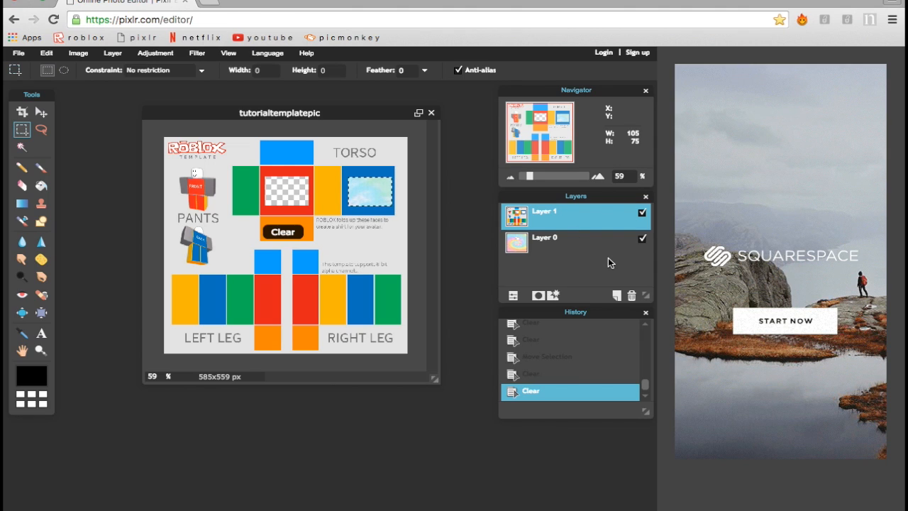
pyautogui.click(602, 242)
pyautogui.press('Delete')
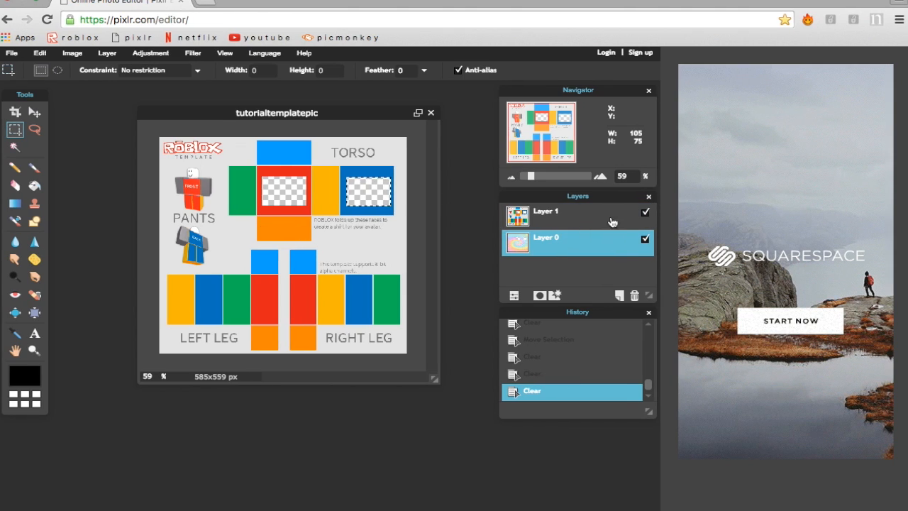
# - Clear the ROBLOX TEMPLATE logo, the two character figures and the PANTS label from the template layer
pyautogui.click(612, 222)
pyautogui.moveTo(379, 198); pyautogui.dragTo(200, 181)
pyautogui.press('Delete')
pyautogui.press('Delete')
pyautogui.press('Delete')
pyautogui.press('Delete')
pyautogui.press('Delete')
pyautogui.moveTo(200, 181); pyautogui.dragTo(217, 153)
pyautogui.press('Delete')
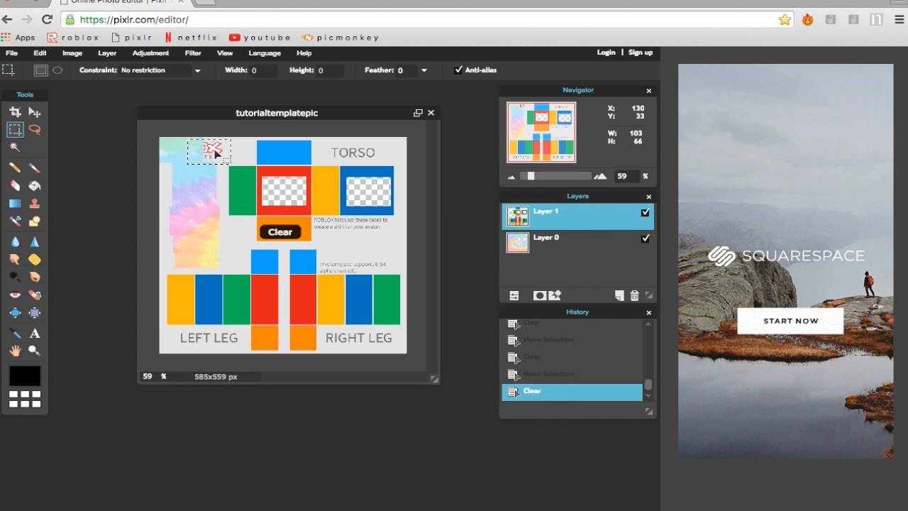
pyautogui.press('Delete')
# - Clear the TORSO, RIGHT LEG and LEFT LEG labels from the template layer by moving the selection over them
pyautogui.moveTo(361, 162); pyautogui.dragTo(195, 338)
pyautogui.press('Delete')
pyautogui.press('Delete')
pyautogui.press('Delete')
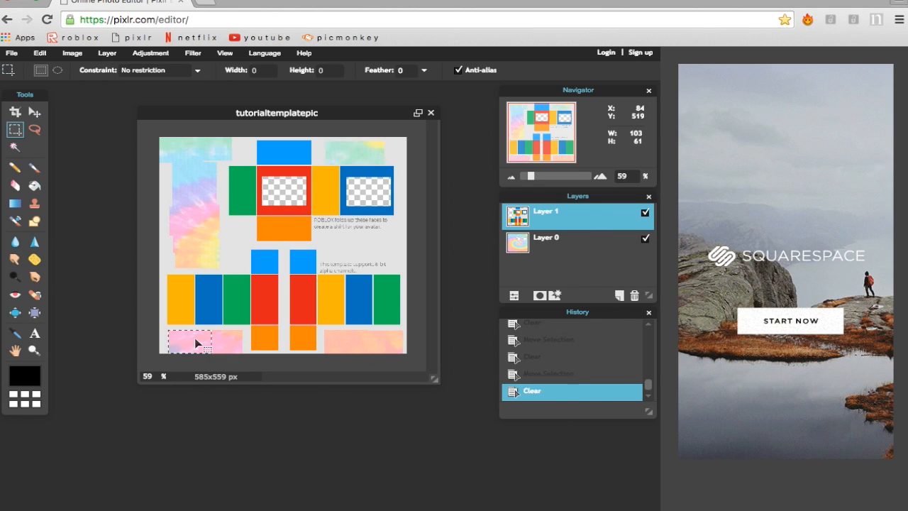
# - Clear the two small description texts beside the torso's bottom square and above the right leg from the template layer
pyautogui.click(17, 131)
pyautogui.moveTo(337, 239); pyautogui.dragTo(369, 275)
pyautogui.press('Delete')
pyautogui.press('Delete')
# - Clear the remaining grey background from the template layer, selecting it with the Wand tool
pyautogui.click(14, 147)
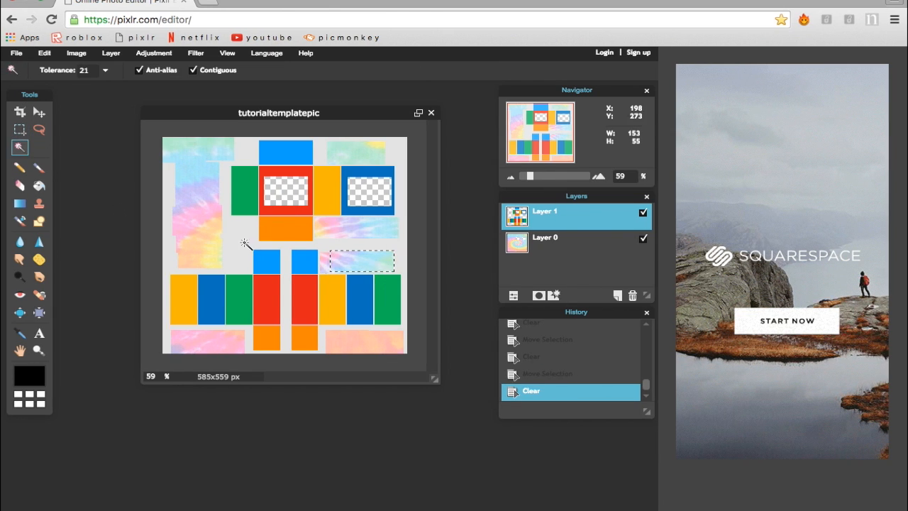
pyautogui.click(282, 275)
pyautogui.press('Delete')
pyautogui.click(282, 275)
pyautogui.click(189, 126)
# - Select the torso's green square with the wand and clear it from both the template and tie-dye layers
pyautogui.click(250, 190)
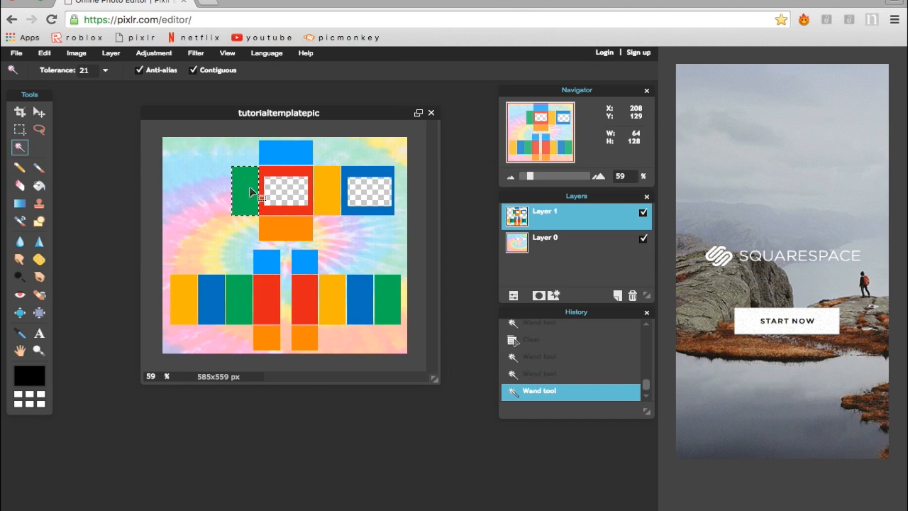
pyautogui.press('Delete')
pyautogui.click(567, 242)
pyautogui.press('Delete')
# - Select the rest of the torso's red FRONT square on the template layer and clear it from both layers
pyautogui.click(319, 168)
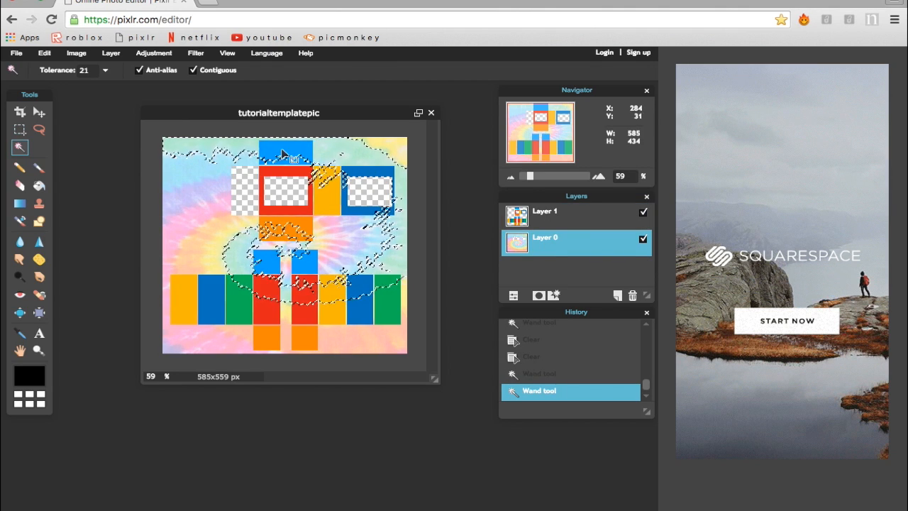
pyautogui.click(514, 214)
pyautogui.click(305, 170)
pyautogui.press('Delete')
pyautogui.click(507, 241)
pyautogui.press('Delete')
# - Select the torso's light blue top square on the template layer and clear it from both layers
pyautogui.click(514, 214)
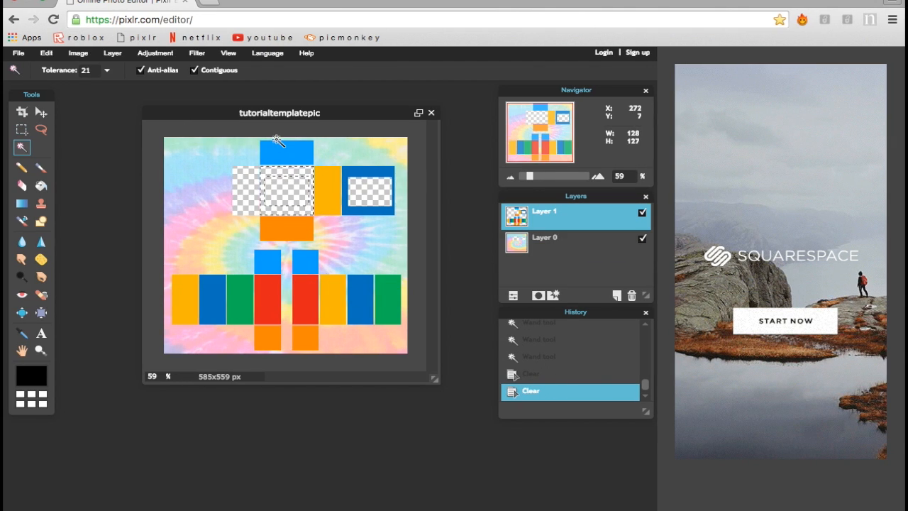
pyautogui.click(280, 150)
pyautogui.press('Delete')
pyautogui.click(514, 241)
pyautogui.press('Delete')
# - Select the torso's yellow side square on the template layer and clear it from both layers
pyautogui.click(514, 214)
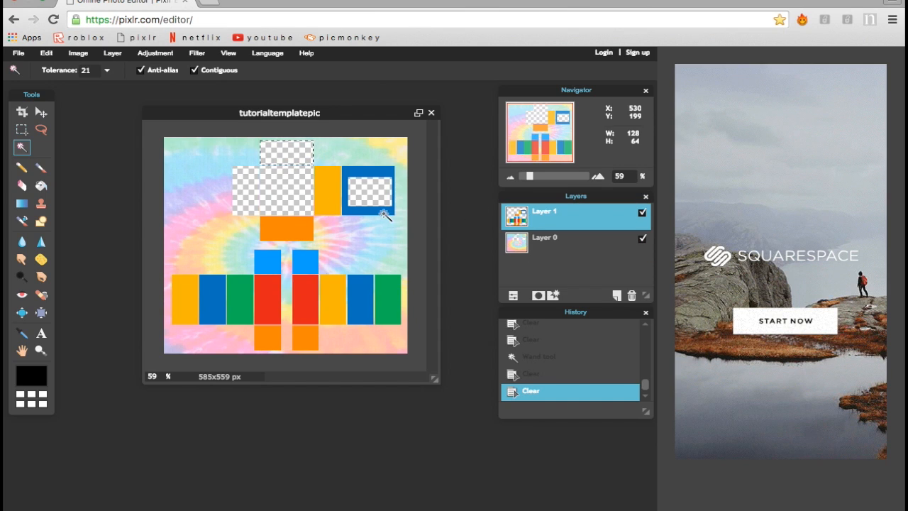
pyautogui.click(328, 190)
pyautogui.press('Delete')
pyautogui.click(514, 241)
pyautogui.press('Delete')
# - Select the rest of the torso's dark blue BACK square on the template layer and clear it from both layers
pyautogui.click(514, 214)
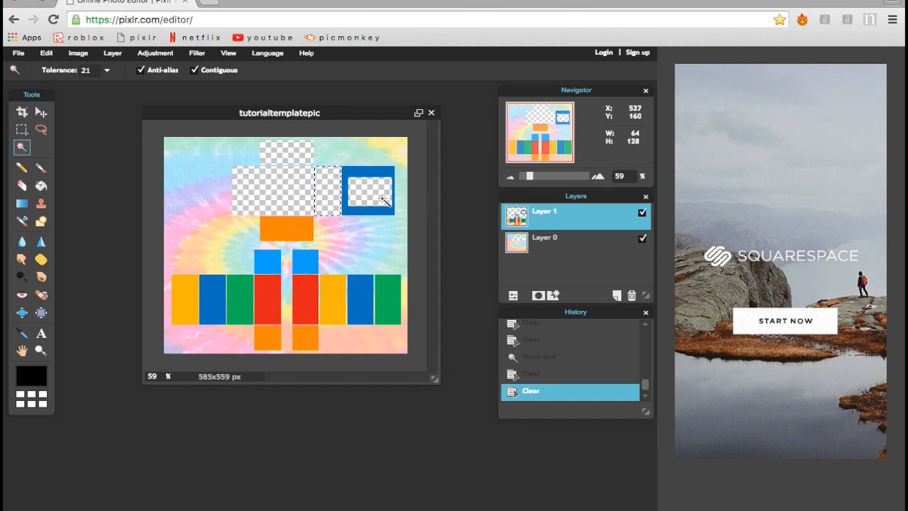
pyautogui.click(369, 181)
pyautogui.press('Delete')
pyautogui.click(514, 241)
pyautogui.press('Delete')
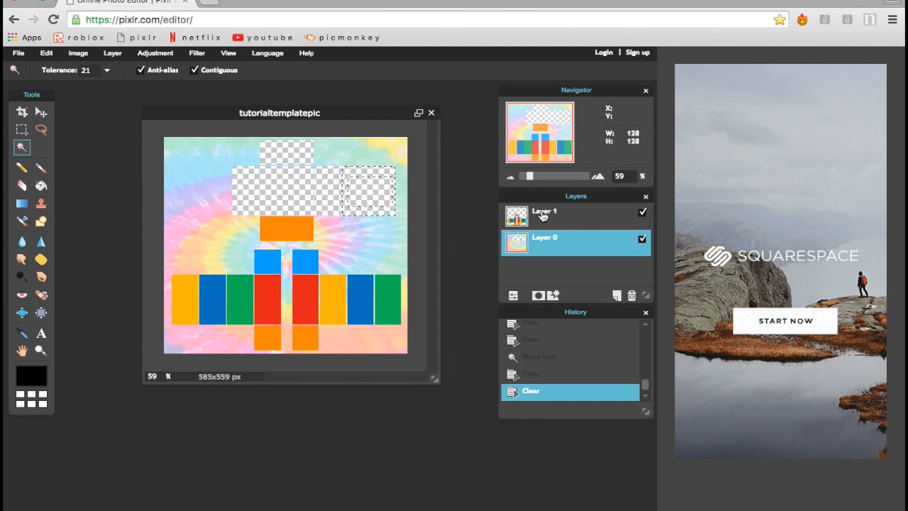
# - Select the torso's orange bottom square on the template layer and clear it from both layers
pyautogui.click(539, 215)
pyautogui.click(298, 230)
pyautogui.press('Delete')
pyautogui.click(560, 255)
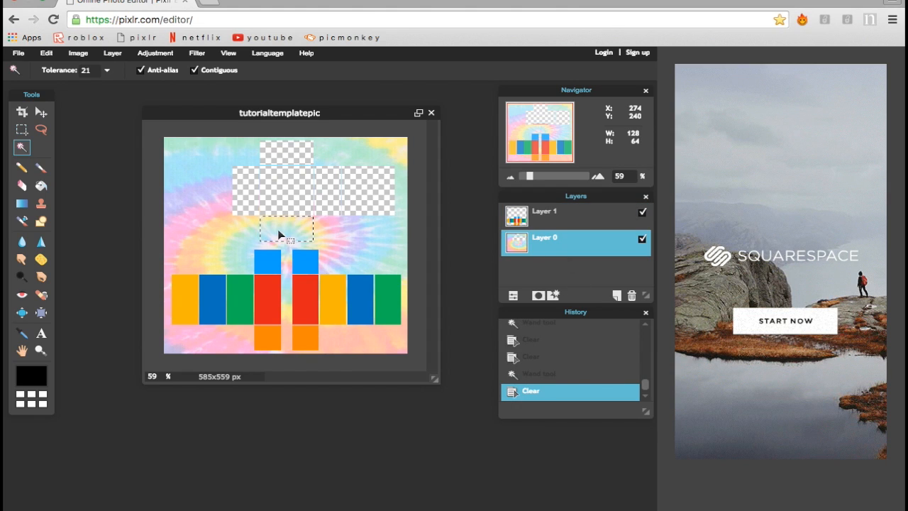
pyautogui.press('Delete')
# - Clear the right leg's light blue top square from both layers, keeping the template layer above the tie-dye
pyautogui.click(550, 217)
pyautogui.click(308, 256)
pyautogui.press('Delete')
pyautogui.moveTo(581, 247); pyautogui.dragTo(543, 218)
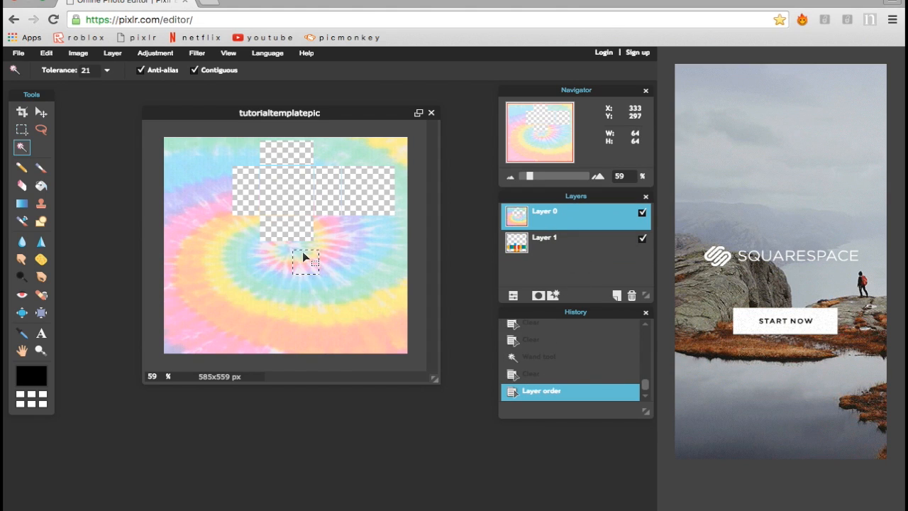
pyautogui.moveTo(527, 257); pyautogui.dragTo(558, 221)
pyautogui.click(530, 238)
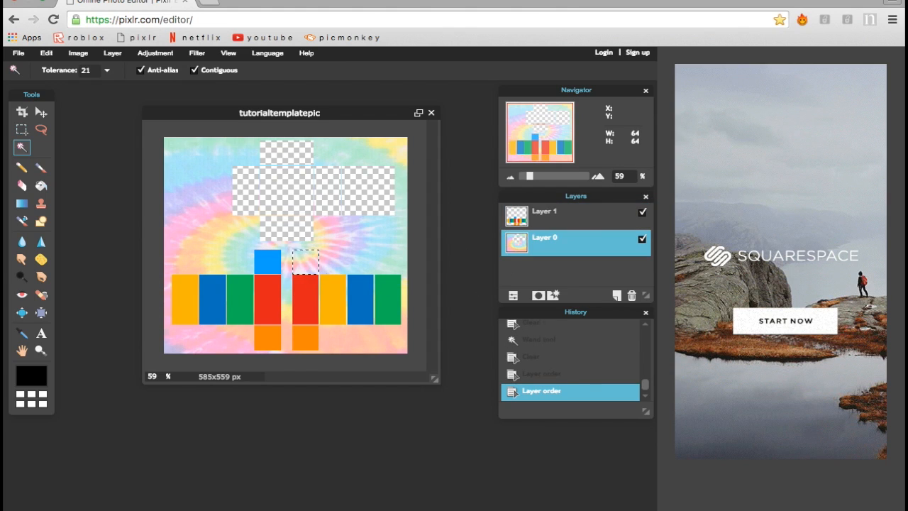
pyautogui.press('Delete')
# - Select the left leg's light blue top square on the template layer and clear it from both layers
pyautogui.click(528, 215)
pyautogui.click(267, 260)
pyautogui.press('Delete')
pyautogui.click(555, 252)
pyautogui.press('Delete')
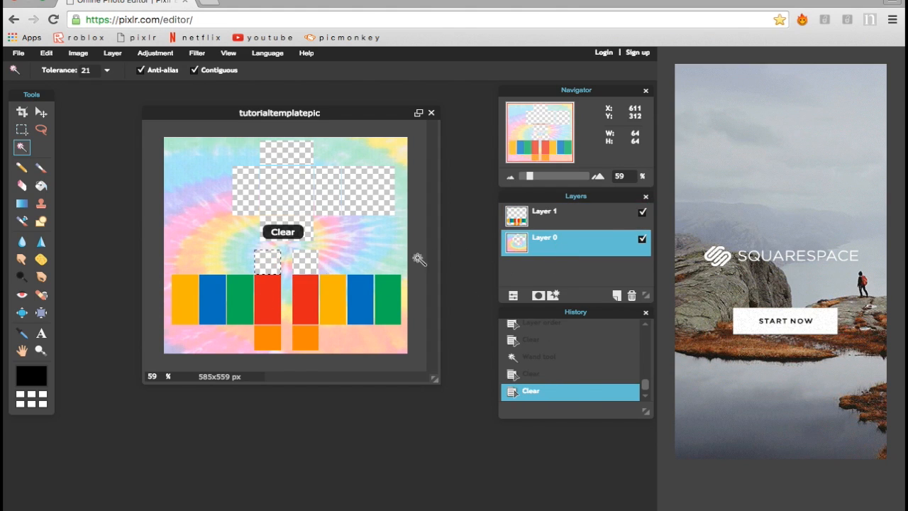
# - Select the right leg's green square on the template layer and clear it from both layers
pyautogui.click(573, 216)
pyautogui.click(393, 296)
pyautogui.press('Delete')
pyautogui.click(543, 240)
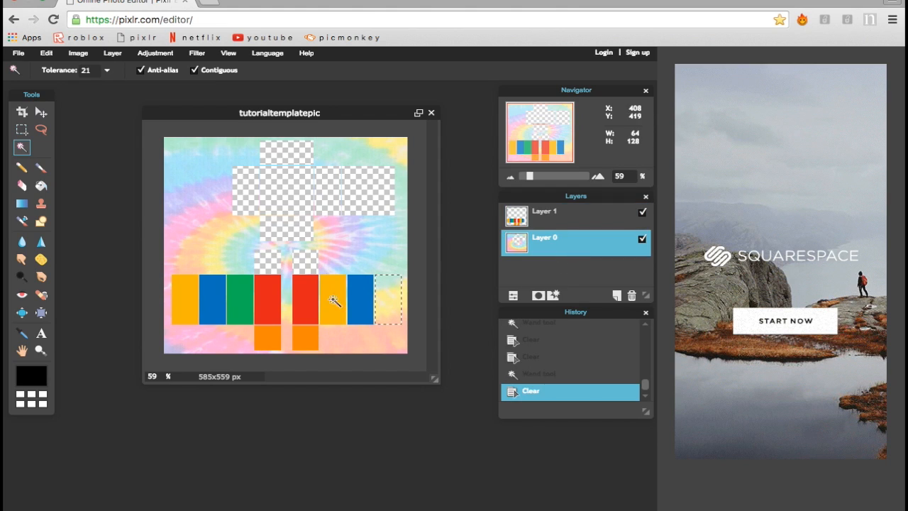
pyautogui.press('Delete')
# - Select the right leg's dark blue square on the template layer and clear it from both layers
pyautogui.click(560, 215)
pyautogui.click(354, 299)
pyautogui.press('Delete')
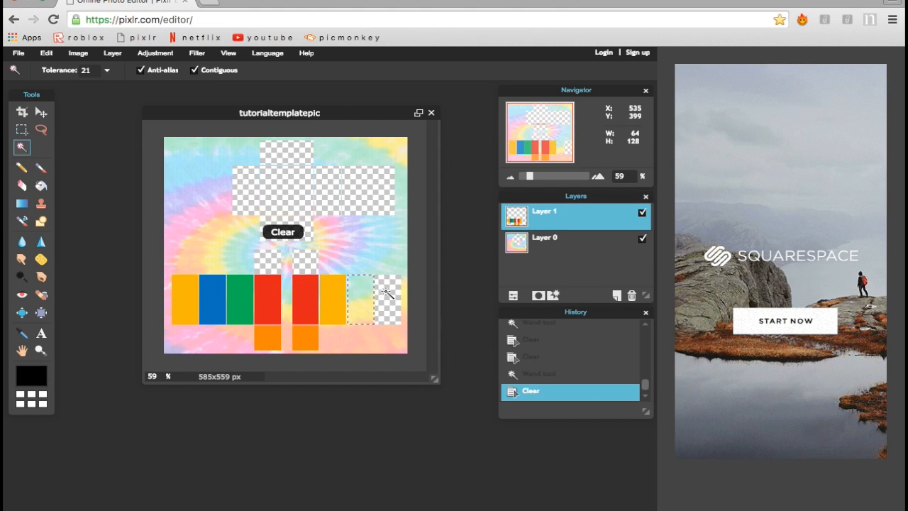
pyautogui.click(525, 239)
pyautogui.press('Delete')
# - Merge the template layer down into the tie-dye layer, and clear the right leg's yellow, red and orange squares
pyautogui.rightClick(535, 215)
pyautogui.click(574, 270)
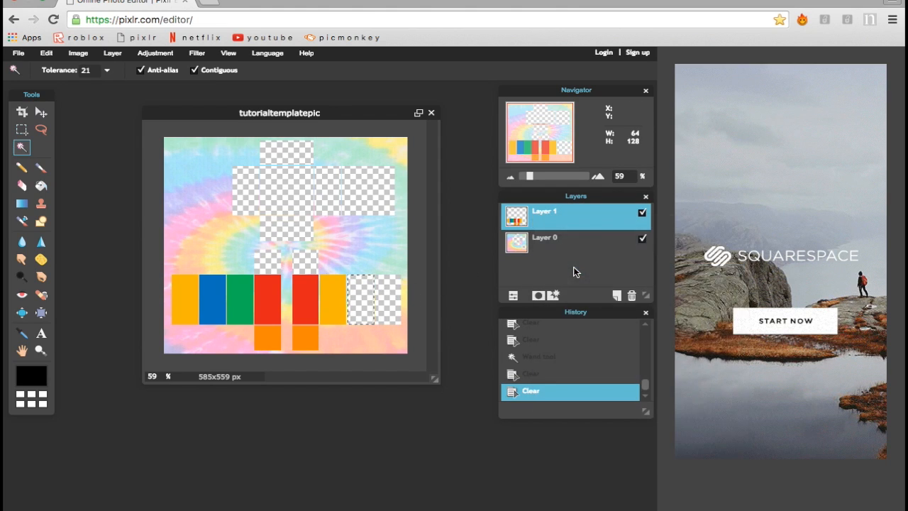
pyautogui.click(331, 297)
pyautogui.press('Delete')
pyautogui.click(301, 302)
pyautogui.press('Delete')
pyautogui.click(307, 337)
pyautogui.press('Delete')
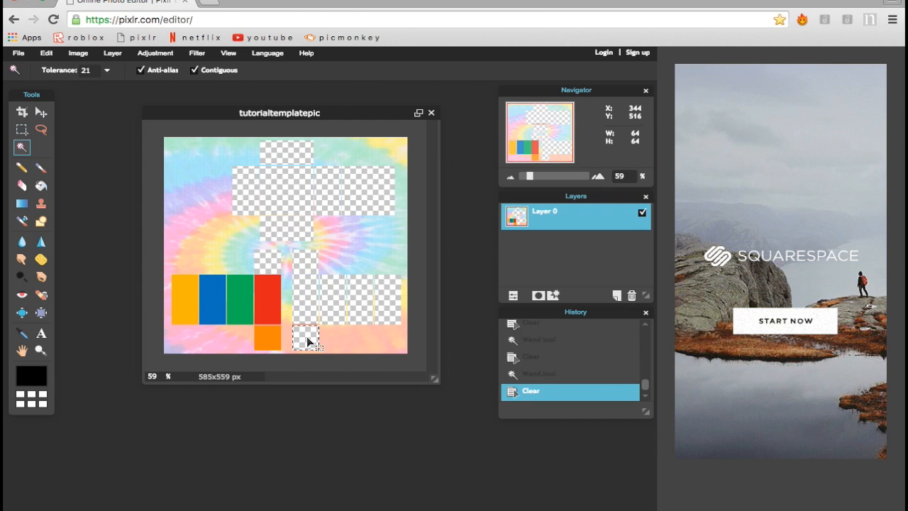
# - Clear the left leg's orange, red, green, blue and yellow squares from the merged layer with the Wand tool
pyautogui.click(272, 336)
pyautogui.press('Delete')
pyautogui.click(274, 310)
pyautogui.press('Delete')
pyautogui.click(244, 306)
pyautogui.press('Delete')
pyautogui.click(195, 306)
pyautogui.press('Delete')
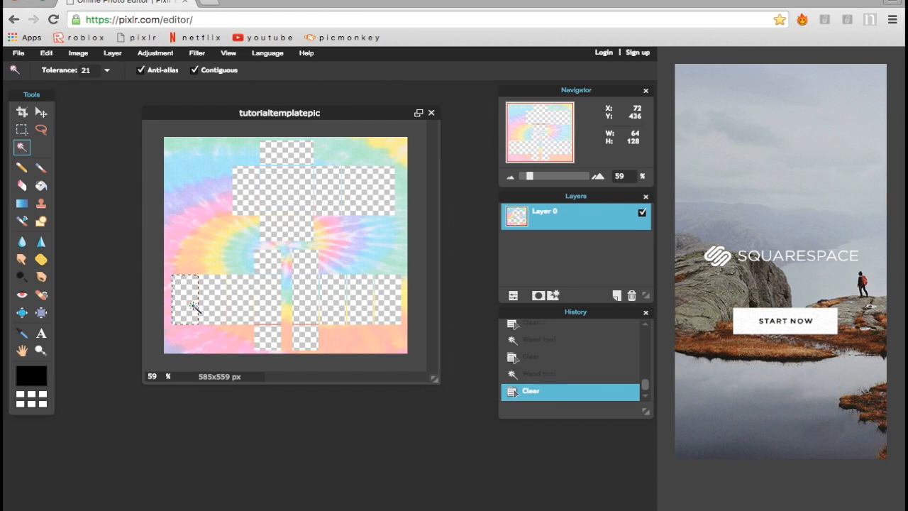
# - Clear the leftover thin lines between the torso's cut-out squares with a rectangular selection
pyautogui.click(41, 350)
pyautogui.click(248, 239)
pyautogui.click(248, 239)
pyautogui.click(247, 238)
pyautogui.moveTo(432, 251); pyautogui.dragTo(432, 203)
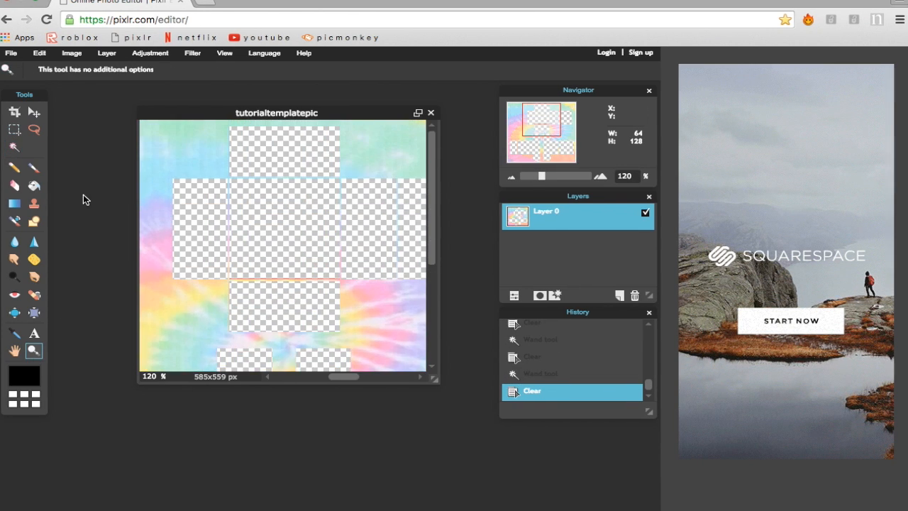
pyautogui.click(14, 130)
pyautogui.moveTo(236, 200); pyautogui.dragTo(406, 285)
pyautogui.moveTo(334, 243)
pyautogui.mouseDown()
pyautogui.moveTo(283, 234)
pyautogui.moveTo(293, 217)
pyautogui.moveTo(348, 231)
pyautogui.mouseUp()
pyautogui.press('Delete')
pyautogui.press('Delete')
pyautogui.press('Delete')
pyautogui.press('Delete')
pyautogui.press('Delete')
# - Clear the leftover horizontal lines at the torso FRONT square's edges with a tall selection of about 100 by 196 pixels
pyautogui.moveTo(352, 177)
pyautogui.mouseDown()
pyautogui.moveTo(322, 215)
pyautogui.moveTo(269, 332)
pyautogui.mouseUp()
pyautogui.moveTo(323, 262)
pyautogui.mouseDown()
pyautogui.moveTo(297, 235)
pyautogui.moveTo(284, 235)
pyautogui.moveTo(318, 231)
pyautogui.mouseUp()
pyautogui.press('Delete')
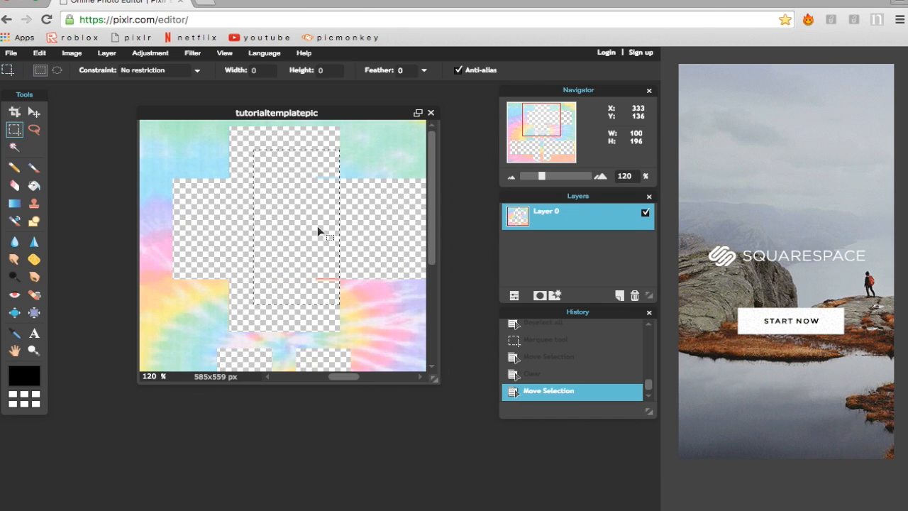
# - Clear leftover thin lines around the legs' cut-out squares with a repositioned rectangular selection
pyautogui.moveTo(339, 377)
pyautogui.mouseDown()
pyautogui.moveTo(414, 380)
pyautogui.moveTo(356, 377)
pyautogui.mouseUp()
pyautogui.moveTo(434, 230); pyautogui.dragTo(436, 298)
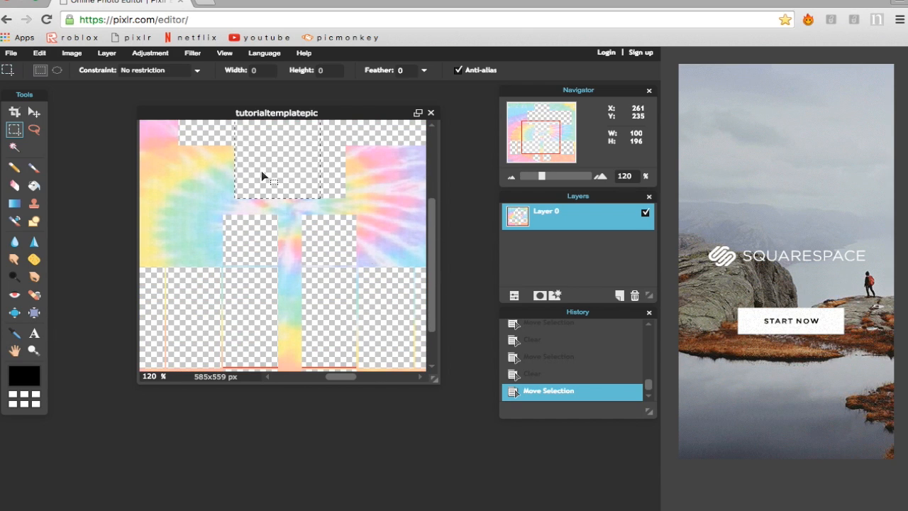
pyautogui.moveTo(262, 175); pyautogui.dragTo(348, 248)
pyautogui.press('Delete')
pyautogui.hotkey('ctrl', 'd')
pyautogui.scroll(-2, 319, 227)
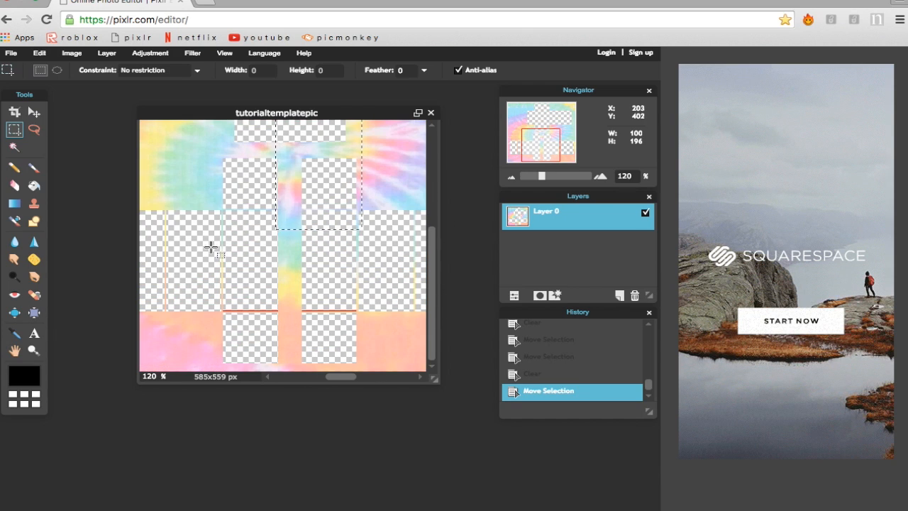
pyautogui.moveTo(212, 254); pyautogui.dragTo(339, 329)
pyautogui.press('Delete')
pyautogui.moveTo(210, 278); pyautogui.dragTo(210, 251)
pyautogui.press('Delete')
pyautogui.hotkey('ctrl', 'd')
# - Clear the leftover lines above and below both legs' front squares with a narrow, tall selection
pyautogui.moveTo(231, 178); pyautogui.dragTo(268, 303)
pyautogui.moveTo(248, 269)
pyautogui.mouseDown()
pyautogui.moveTo(240, 269)
pyautogui.moveTo(256, 268)
pyautogui.moveTo(251, 318)
pyautogui.moveTo(239, 320)
pyautogui.moveTo(319, 323)
pyautogui.moveTo(335, 318)
pyautogui.moveTo(319, 266)
pyautogui.moveTo(336, 270)
pyautogui.mouseUp()
pyautogui.press('Delete')
pyautogui.press('Delete')
pyautogui.press('Delete')
pyautogui.press('Delete')
pyautogui.press('Delete')
pyautogui.press('Delete')
# - Clear the leftover vertical lines between the right leg's squares with a wide rectangular selection
pyautogui.moveTo(342, 376); pyautogui.dragTo(400, 376)
pyautogui.moveTo(229, 238); pyautogui.dragTo(400, 315)
pyautogui.moveTo(364, 270)
pyautogui.mouseDown()
pyautogui.moveTo(364, 252)
pyautogui.moveTo(365, 277)
pyautogui.mouseUp()
pyautogui.press('Delete')
pyautogui.press('Delete')
# - Clear the leftover lines between the left leg's squares with a selection of about 182 by 113 pixels
pyautogui.moveTo(399, 377); pyautogui.dragTo(290, 380)
pyautogui.moveTo(196, 242); pyautogui.dragTo(352, 331)
pyautogui.moveTo(303, 305); pyautogui.dragTo(274, 274)
pyautogui.press('Delete')
pyautogui.moveTo(274, 274); pyautogui.dragTo(274, 287)
pyautogui.press('Delete')
# - Add a text layer with the creator's name between the torso and leg cut-outs, and make the text white
pyautogui.click(38, 350)
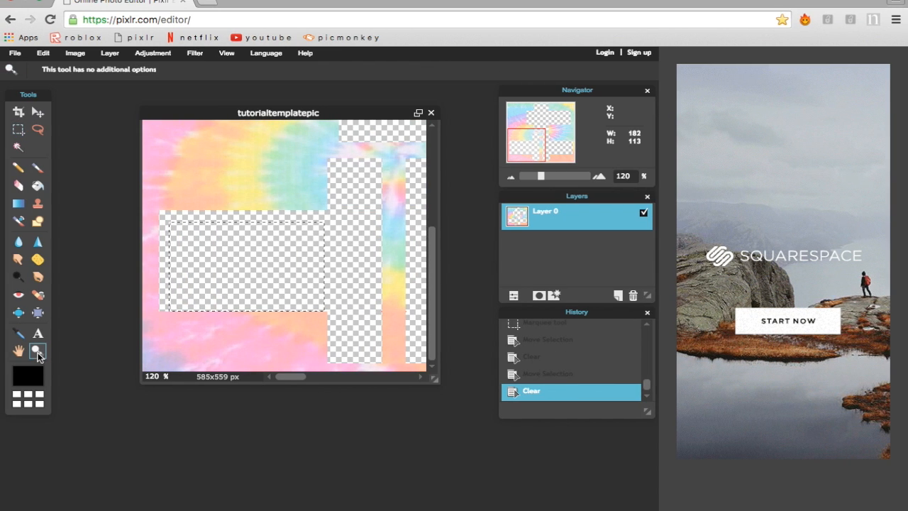
pyautogui.rightClick(255, 291)
pyautogui.click(288, 343)
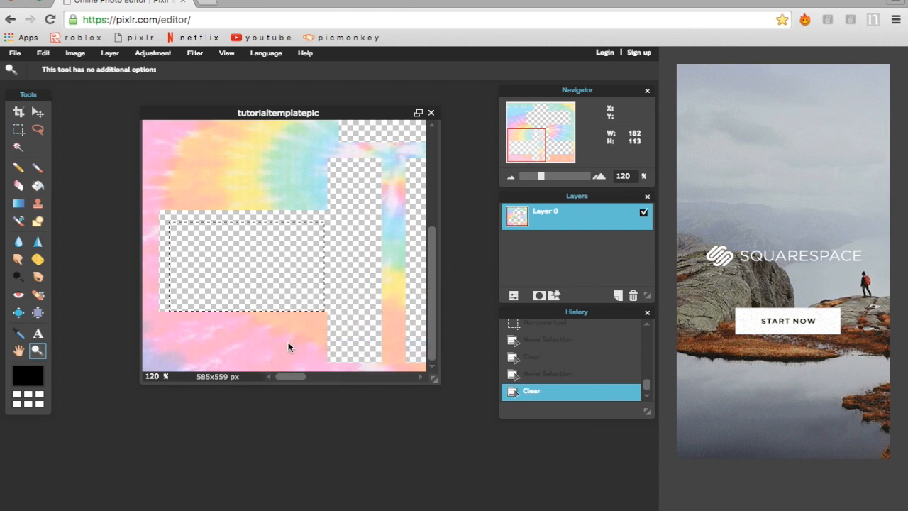
pyautogui.click(353, 240)
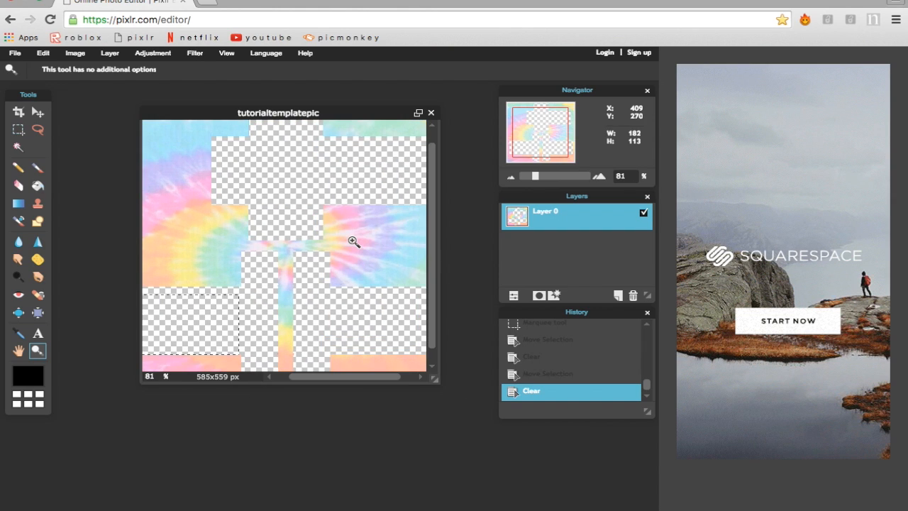
pyautogui.rightClick(322, 301)
pyautogui.click(341, 347)
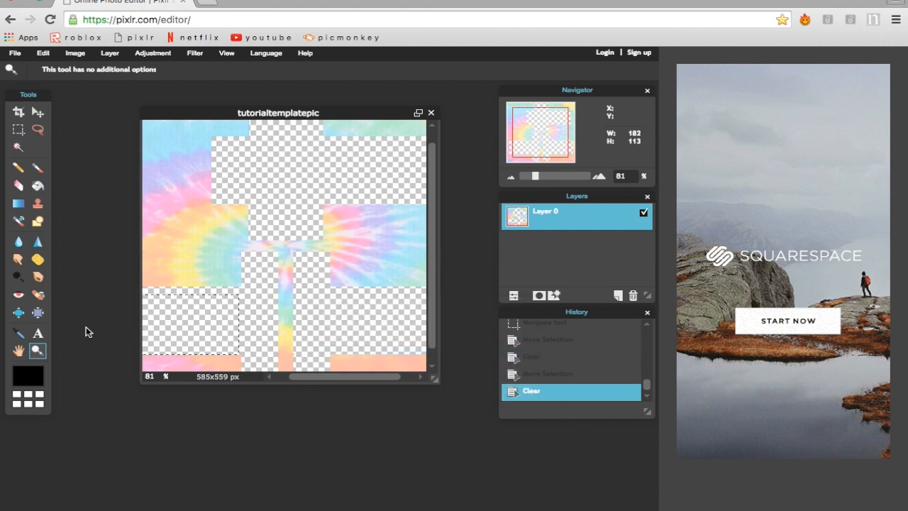
pyautogui.press('t')
pyautogui.click(246, 245)
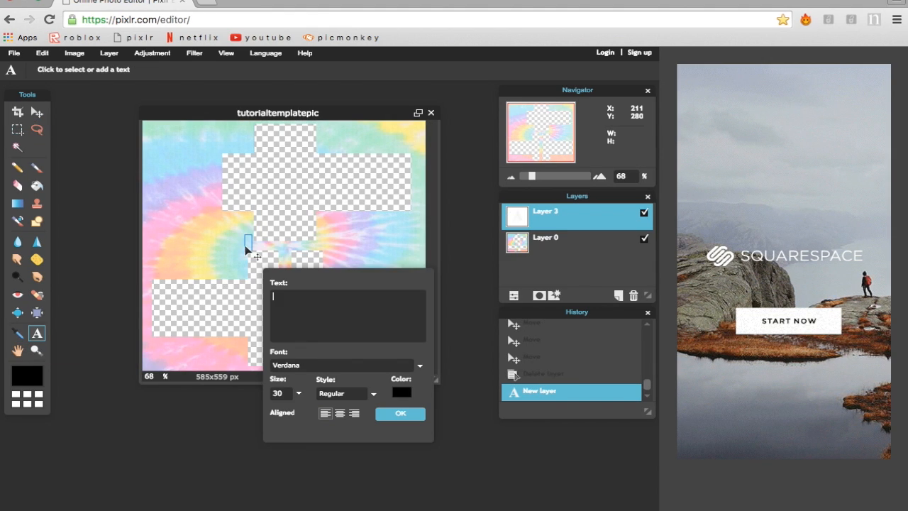
pyautogui.write('ashleanne')
pyautogui.click(401, 391)
pyautogui.moveTo(195, 225); pyautogui.dragTo(246, 176)
pyautogui.click(483, 368)
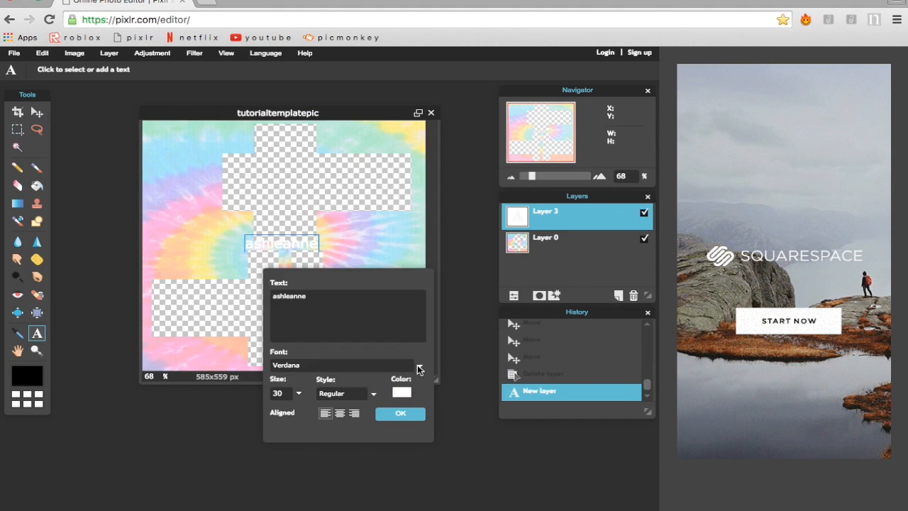
# - Set the name text to the Chasing Embers Demo Version font at size 79 and move it to the template's upper-left corner
pyautogui.click(419, 365)
pyautogui.moveTo(421, 388); pyautogui.dragTo(423, 405)
pyautogui.click(358, 388)
pyautogui.click(298, 394)
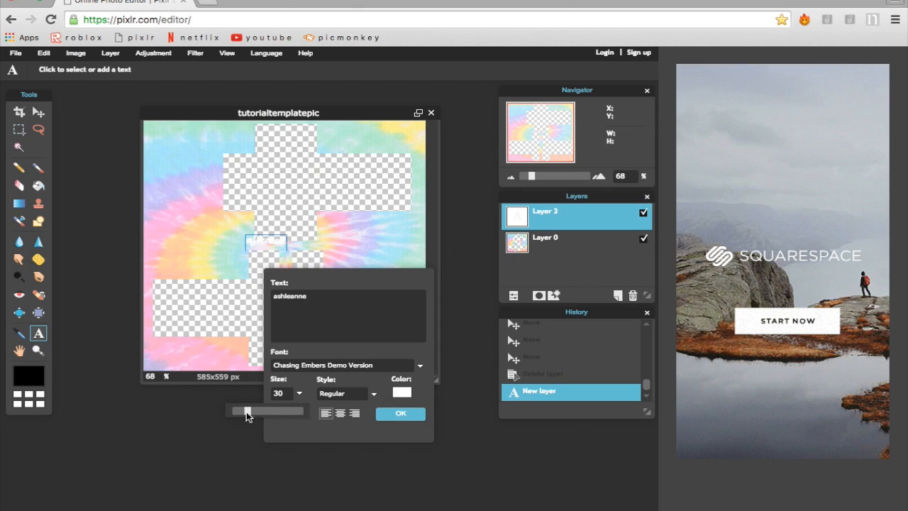
pyautogui.moveTo(247, 411); pyautogui.dragTo(272, 411)
pyautogui.click(400, 413)
pyautogui.click(38, 112)
pyautogui.moveTo(286, 256); pyautogui.dragTo(188, 141)
# - Add a black drop shadow to the name text layer with its angle set to -38 degrees
pyautogui.click(554, 296)
pyautogui.click(212, 161)
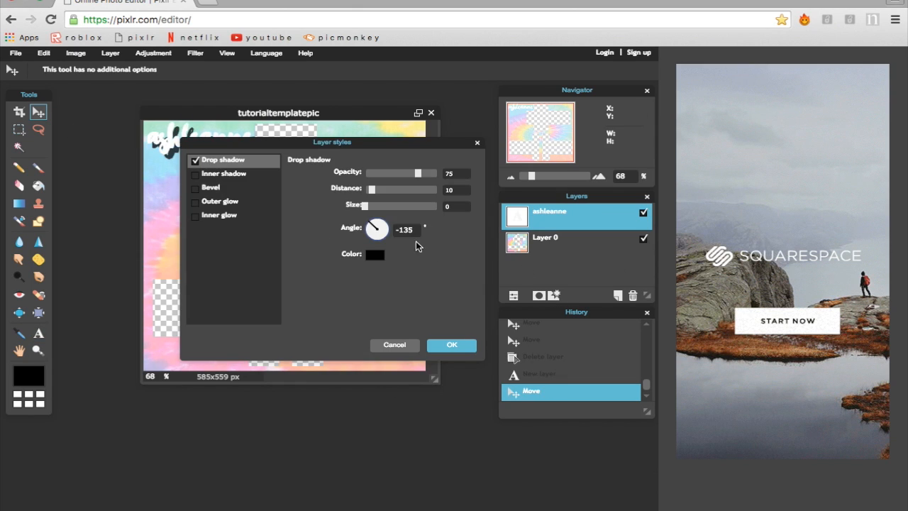
pyautogui.moveTo(377, 143); pyautogui.dragTo(493, 144)
pyautogui.moveTo(488, 234)
pyautogui.mouseDown()
pyautogui.moveTo(497, 229)
pyautogui.moveTo(472, 236)
pyautogui.moveTo(502, 227)
pyautogui.mouseUp()
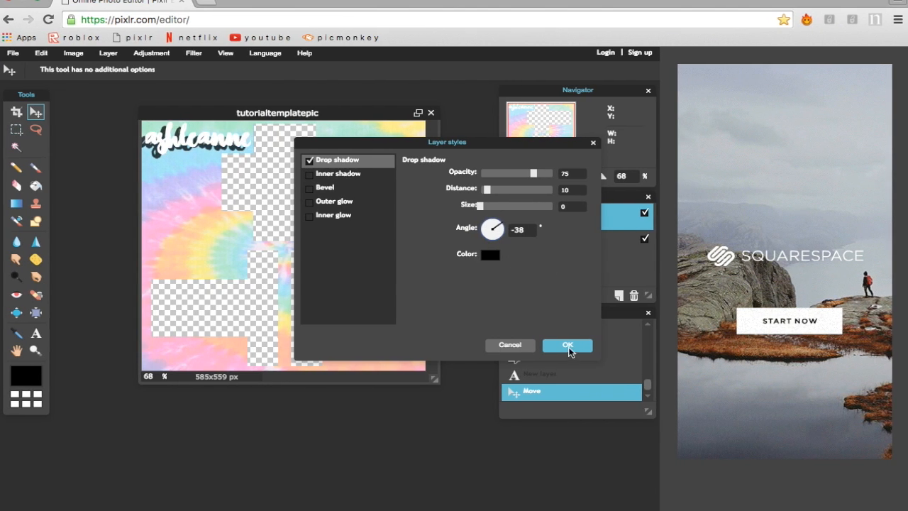
pyautogui.click(567, 345)
# - Reopen the name text for editing and change its font to Bebas Neue
pyautogui.rightClick(554, 215)
pyautogui.click(535, 216)
pyautogui.click(36, 334)
pyautogui.click(195, 141)
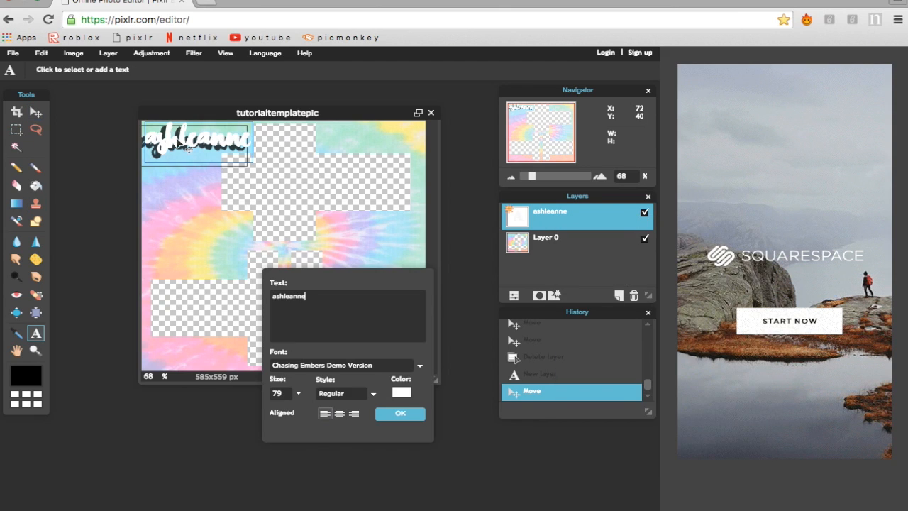
pyautogui.click(416, 365)
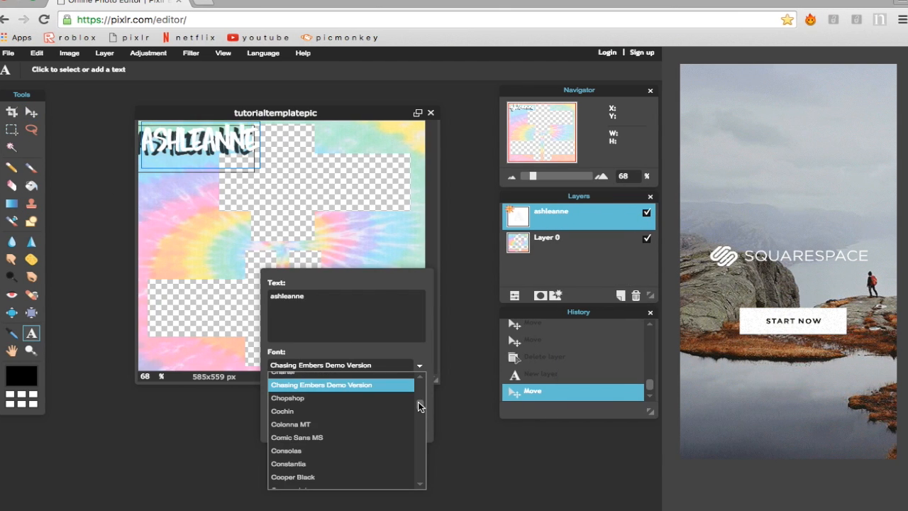
pyautogui.scroll(3, 418, 399)
pyautogui.scroll(5, 418, 399)
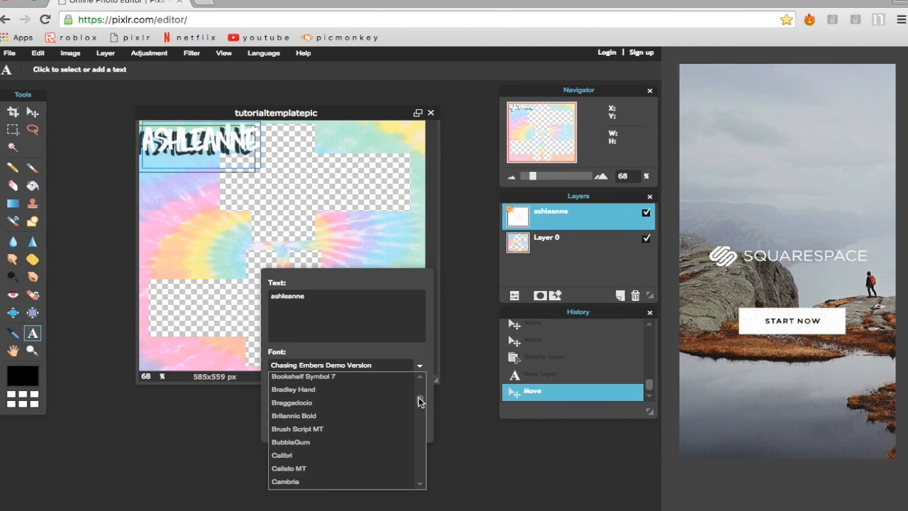
pyautogui.scroll(2, 420, 398)
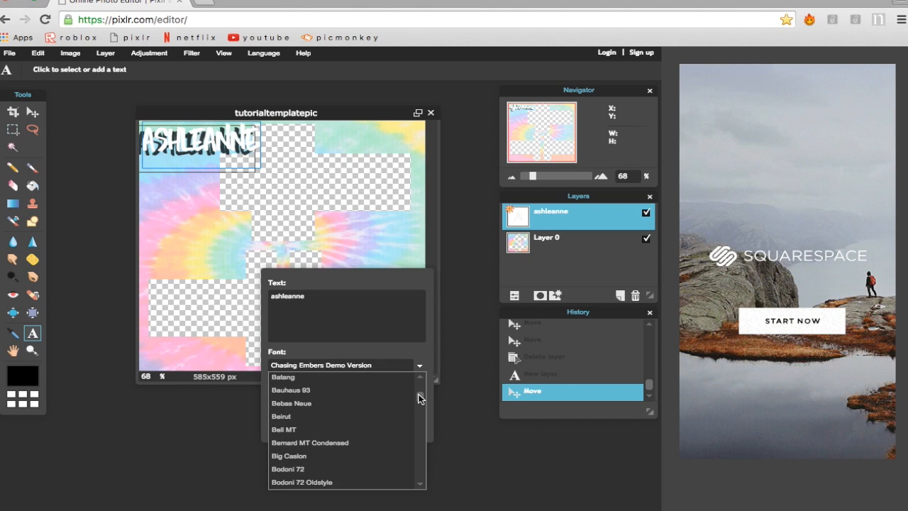
pyautogui.click(334, 402)
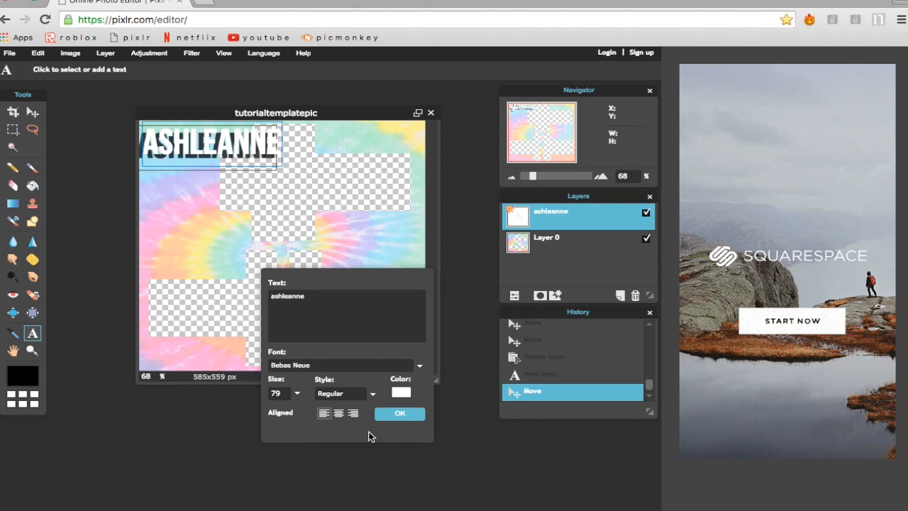
# - Reduce the name text to size 55 and nudge it slightly inward from the canvas's left edge
pyautogui.click(297, 395)
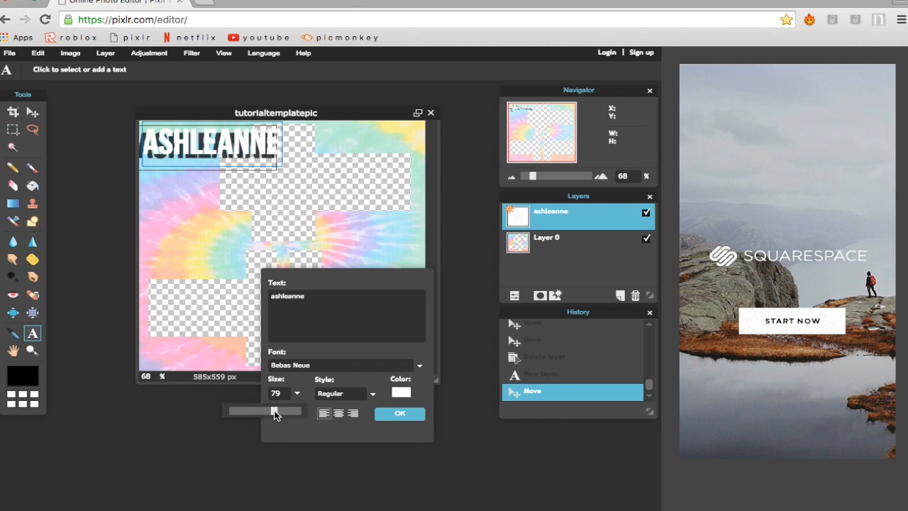
pyautogui.moveTo(276, 415); pyautogui.dragTo(256, 418)
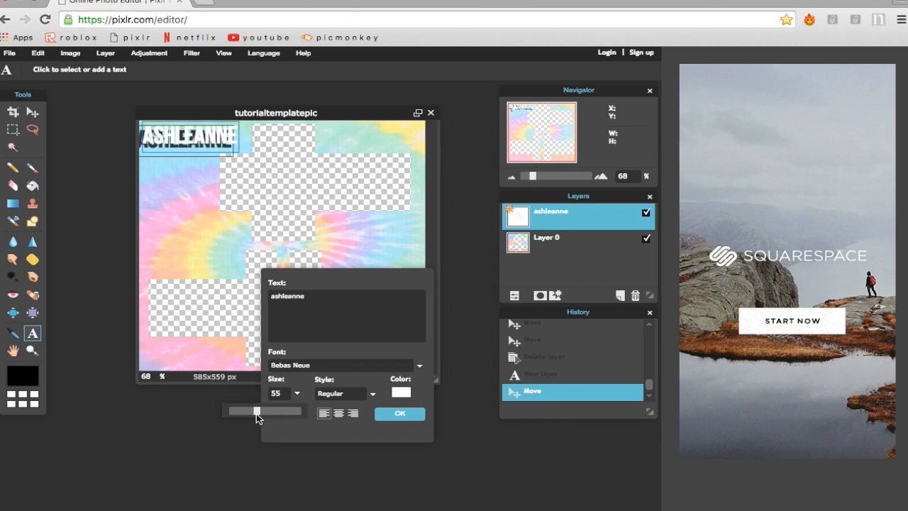
pyautogui.click(399, 415)
pyautogui.click(33, 112)
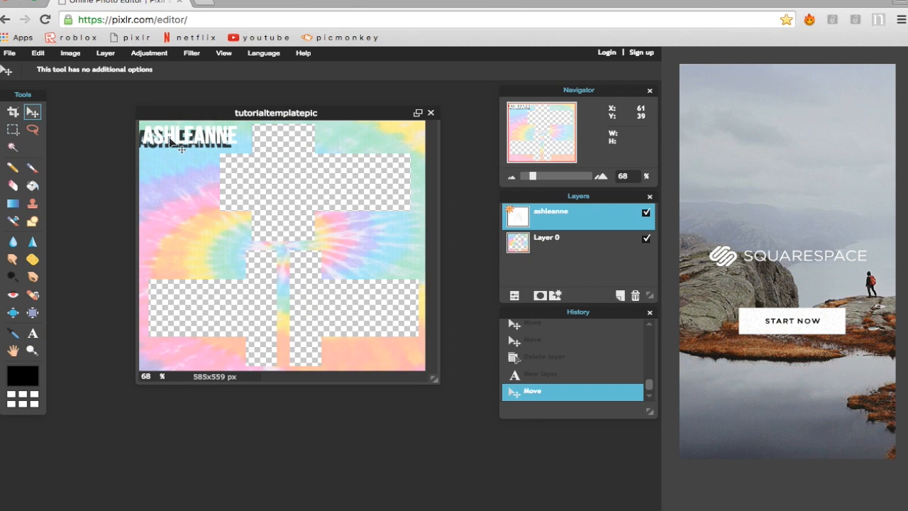
pyautogui.moveTo(170, 142); pyautogui.dragTo(177, 143)
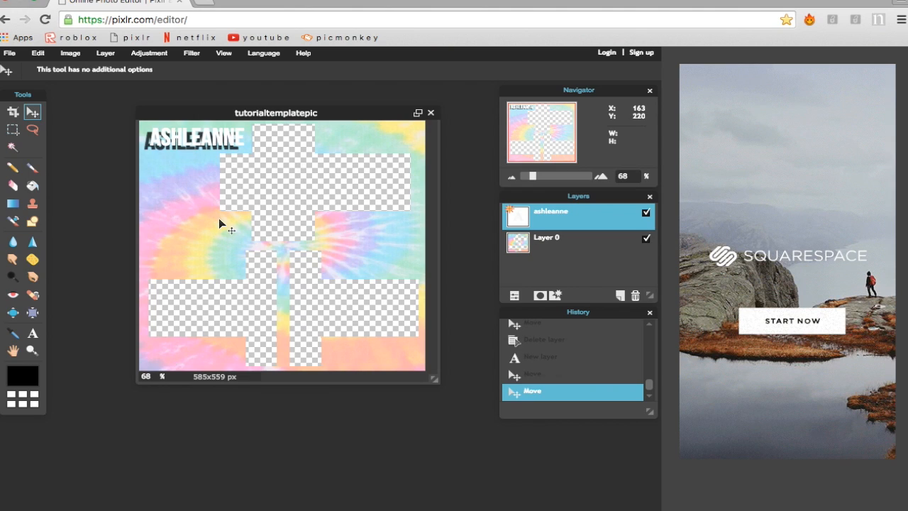
pyautogui.click(33, 333)
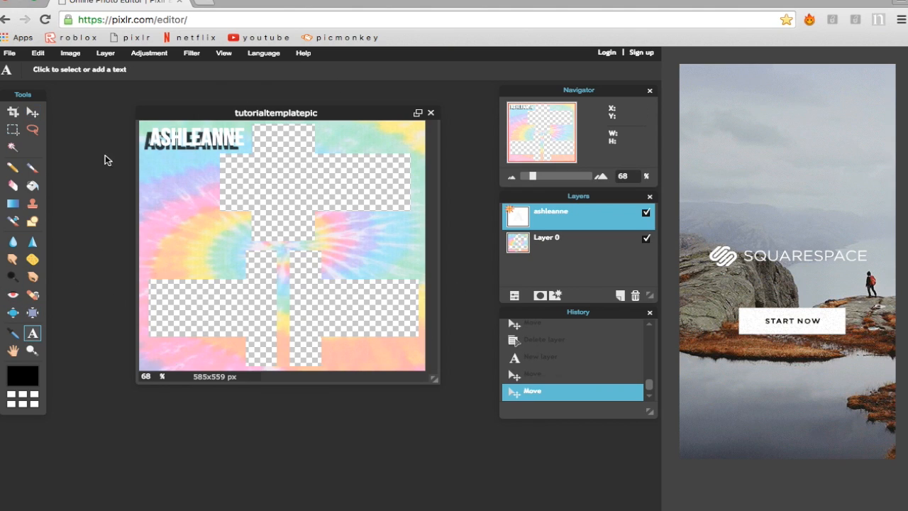
pyautogui.click(105, 53)
pyautogui.click(163, 110)
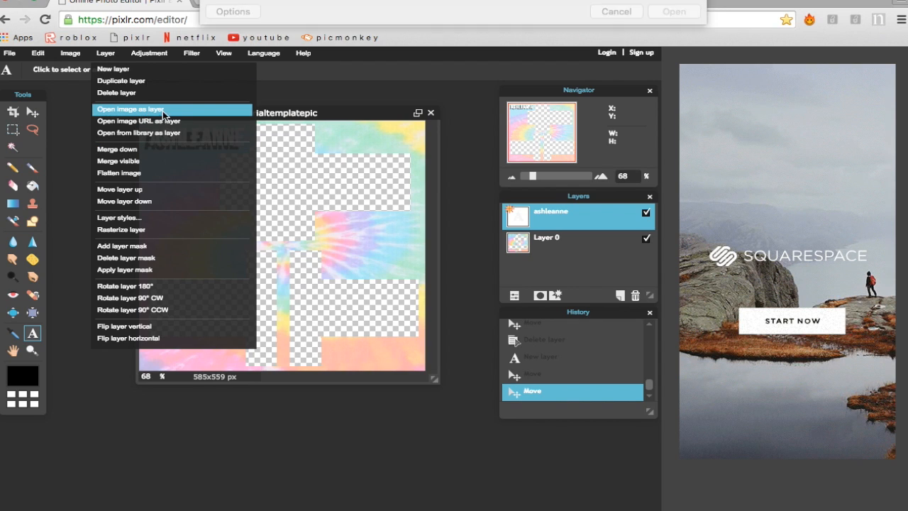
pyautogui.scroll(-2, 436, 142)
pyautogui.scroll(-4, 212, 159)
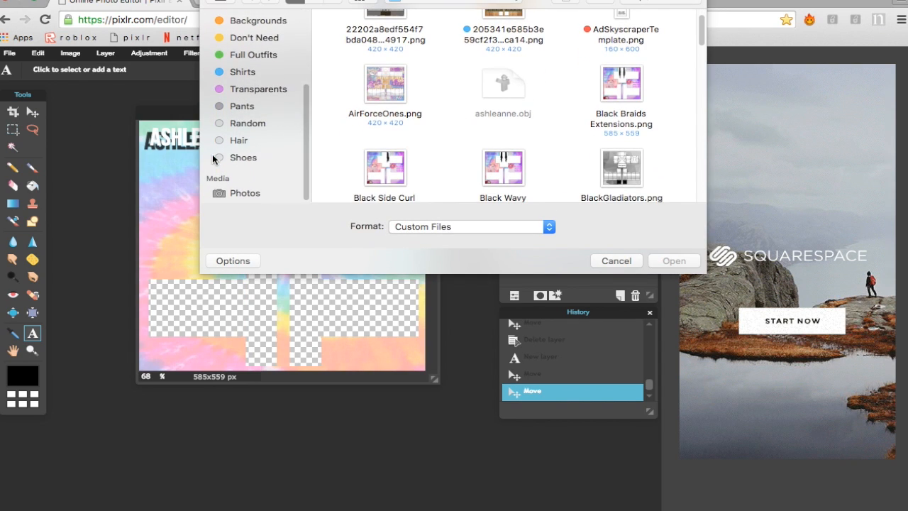
pyautogui.click(244, 89)
pyautogui.scroll(-4, 417, 106)
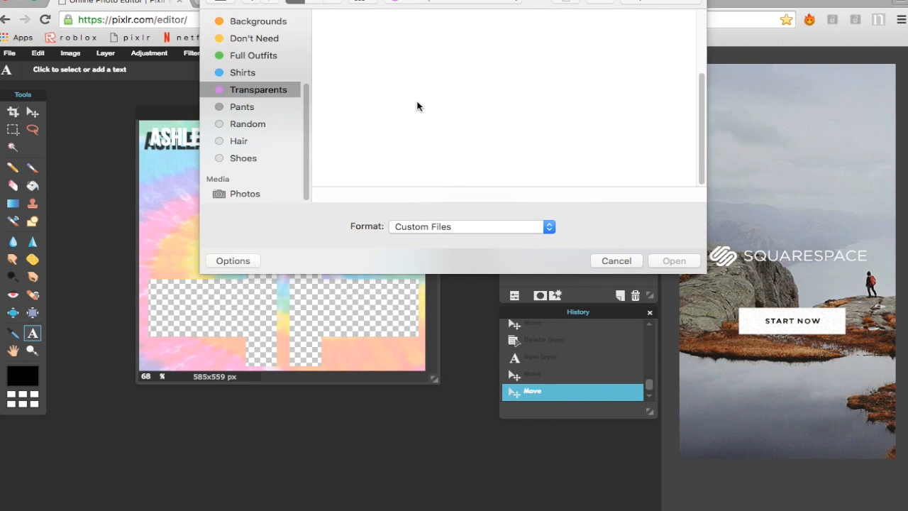
pyautogui.scroll(5, 250, 67)
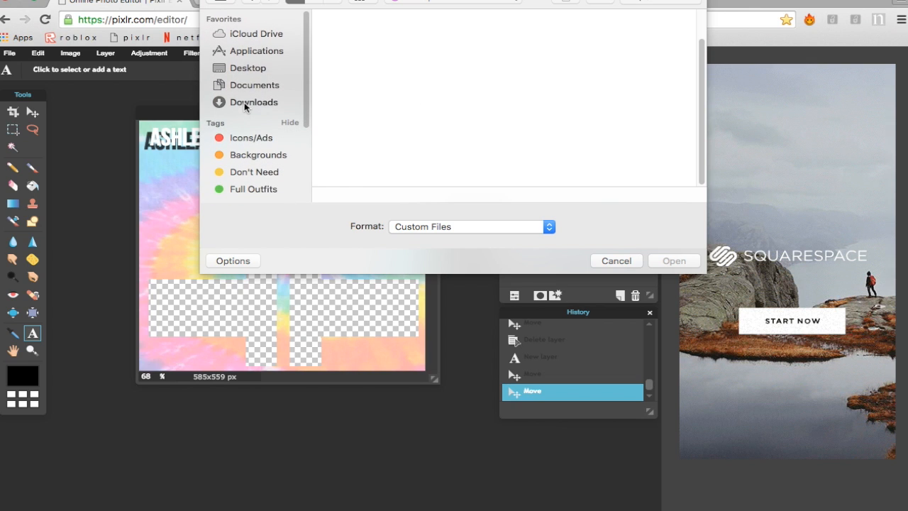
pyautogui.click(246, 101)
pyautogui.scroll(-15, 446, 122)
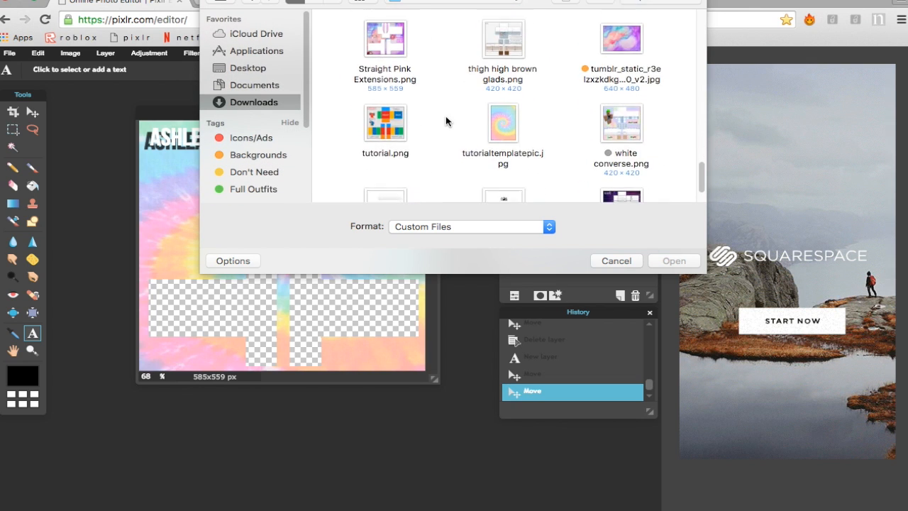
pyautogui.scroll(15, 447, 122)
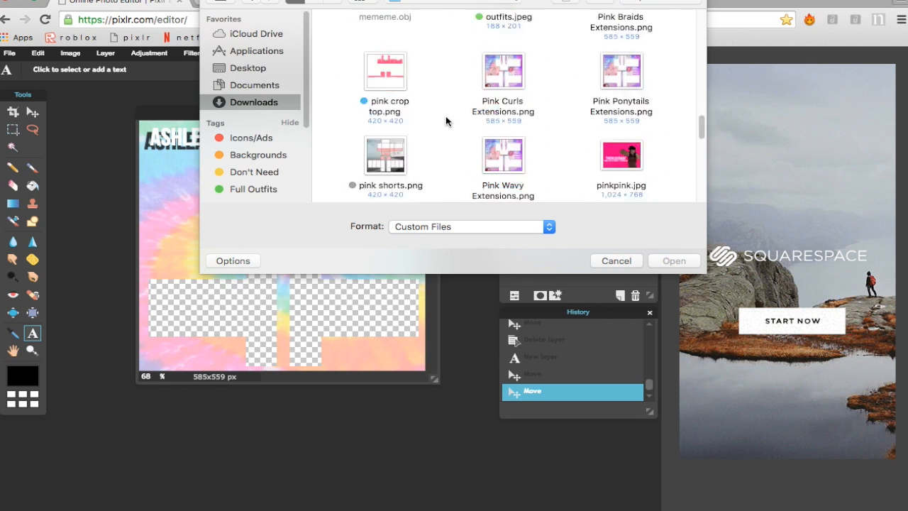
pyautogui.click(615, 261)
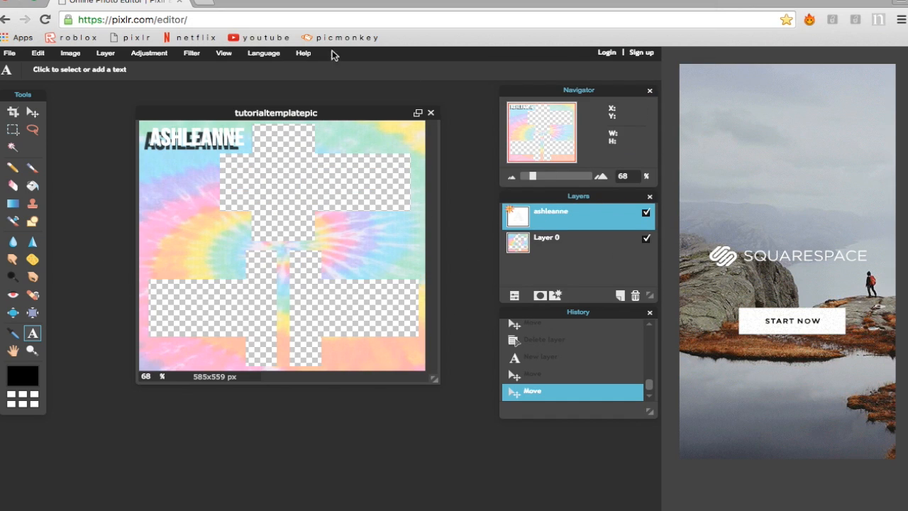
# - Merge the name text layer down into the tie-dye background layer
pyautogui.click(107, 53)
pyautogui.rightClick(560, 224)
pyautogui.click(594, 258)
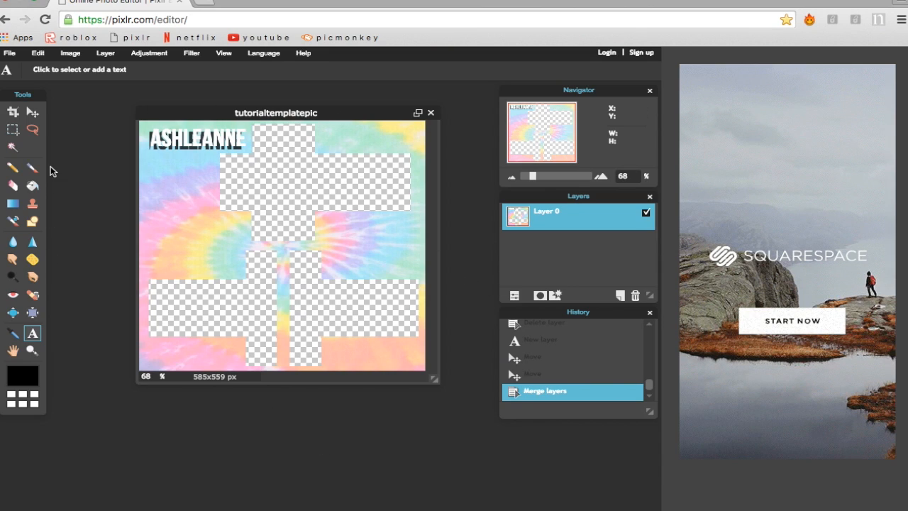
# - Save the image to the Downloads folder as a JPEG named newclothestemplate at quality 80
pyautogui.click(17, 56)
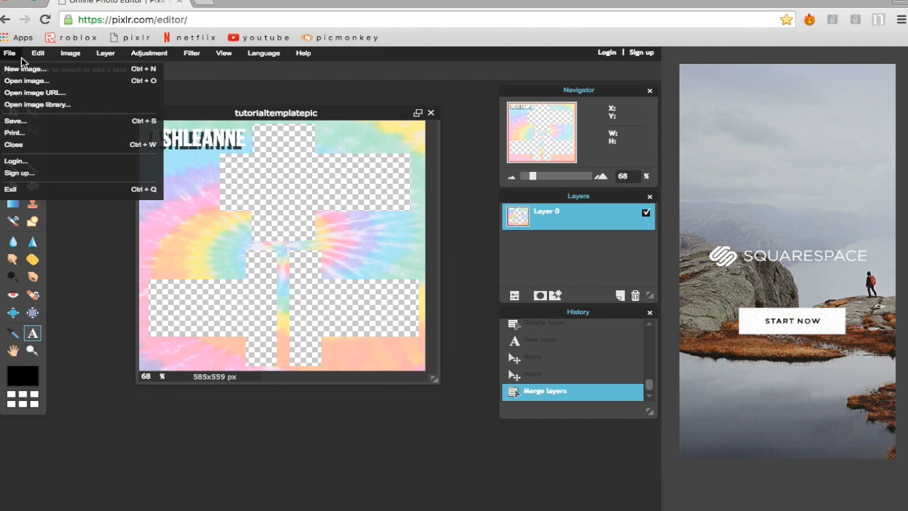
pyautogui.click(32, 123)
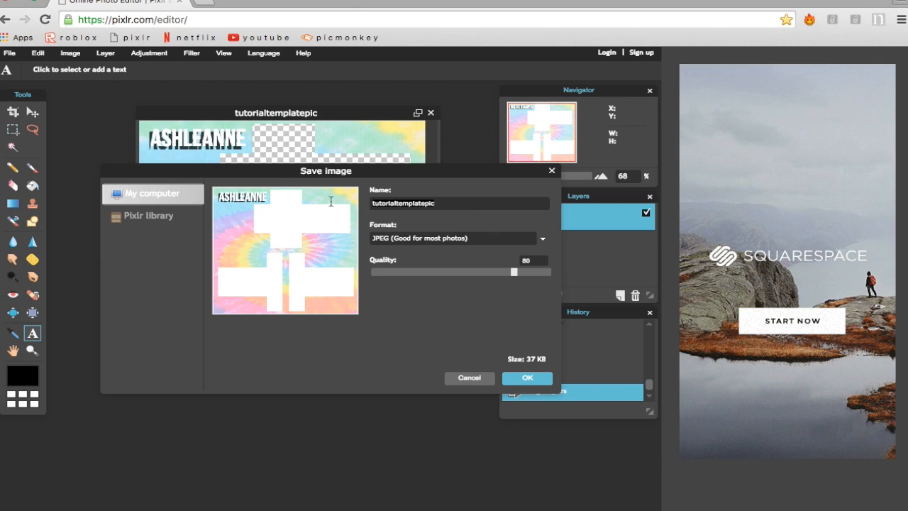
pyautogui.write('r')
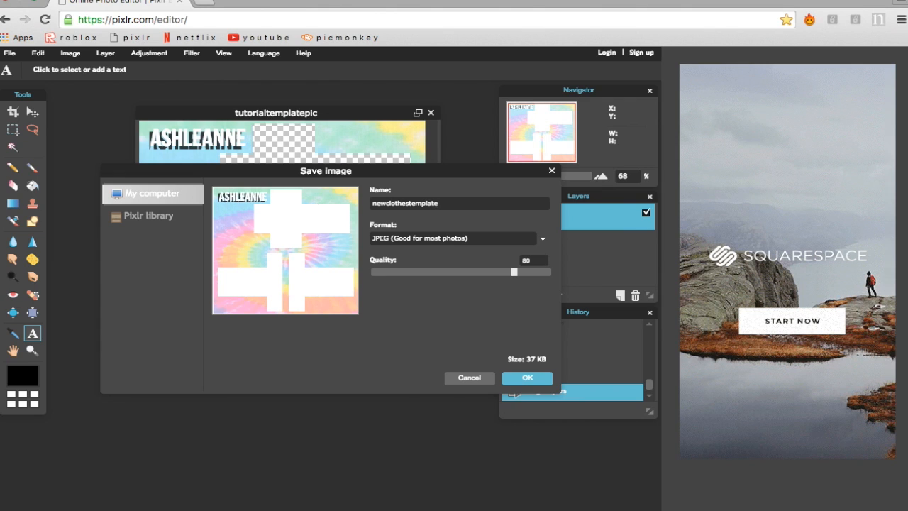
pyautogui.click(521, 379)
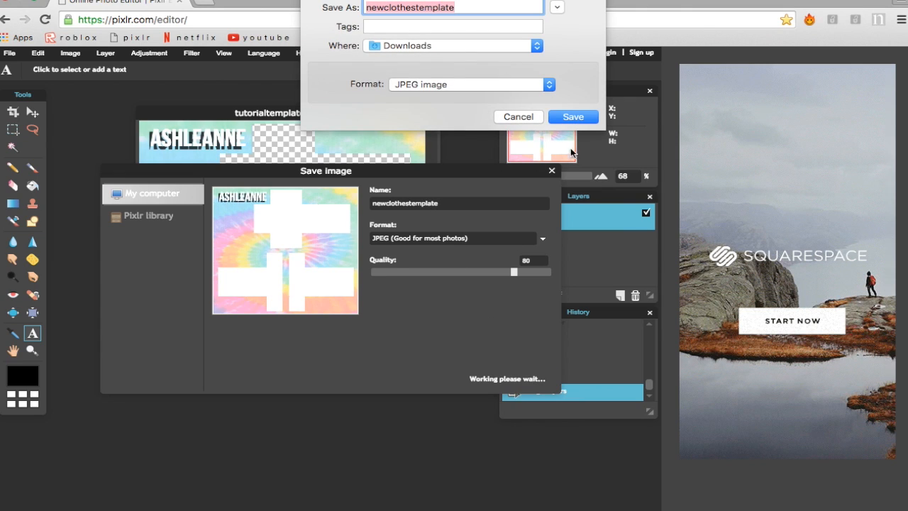
pyautogui.click(573, 116)
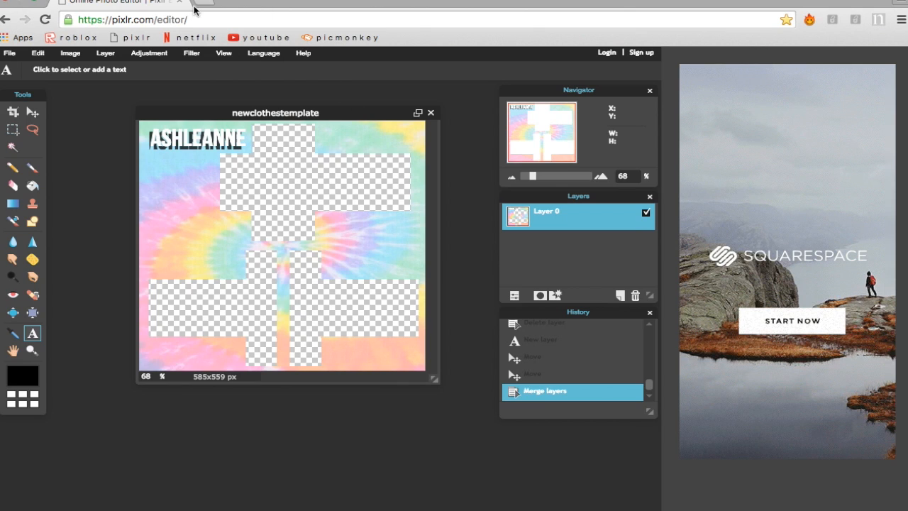
# - Leave the Pixlr editor page and go to the Roblox website
pyautogui.click(79, 40)
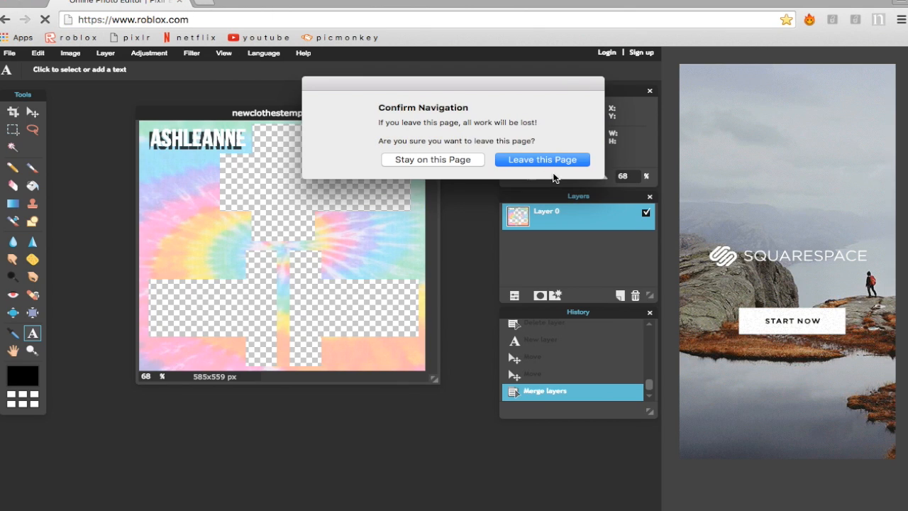
pyautogui.click(540, 160)
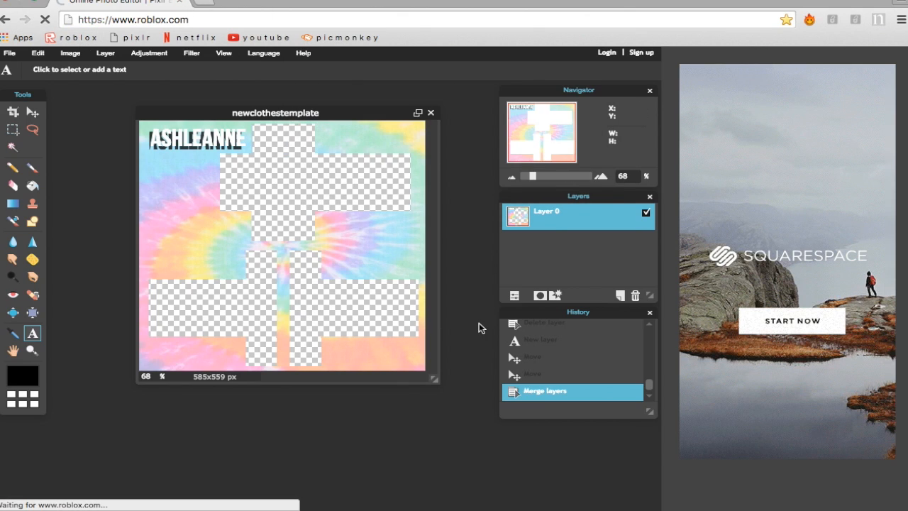